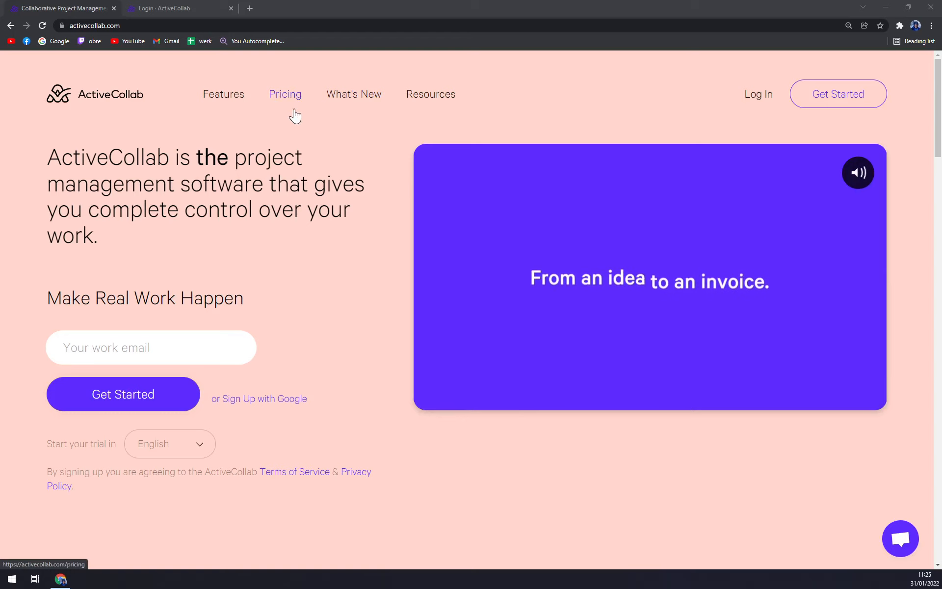
# Go back to the ActiveCollab homepage and scroll through it
pyautogui.click(167, 8)
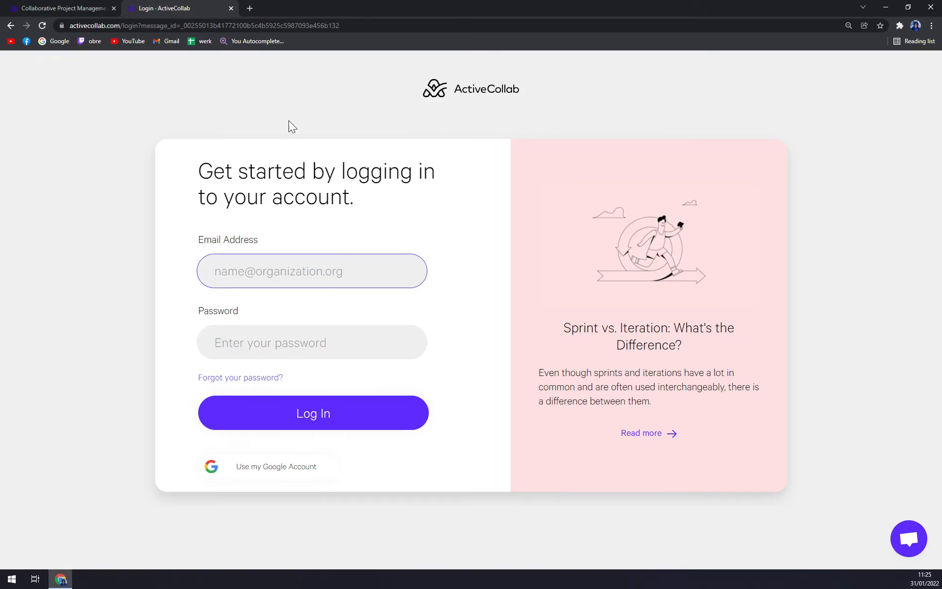
pyautogui.click(86, 8)
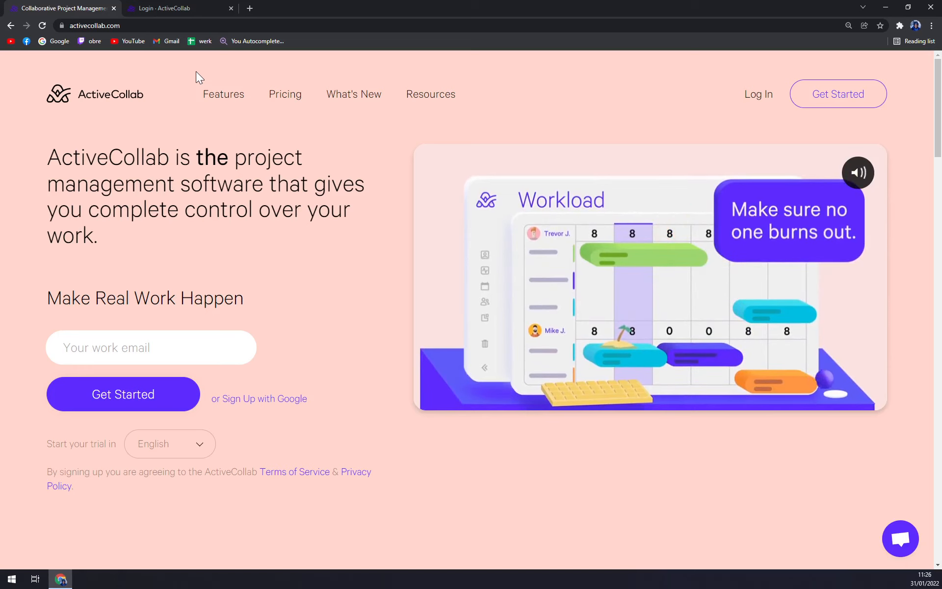
pyautogui.moveTo(431, 94)
pyautogui.scroll(-1, 606, 308)
pyautogui.scroll(-1, 606, 308)
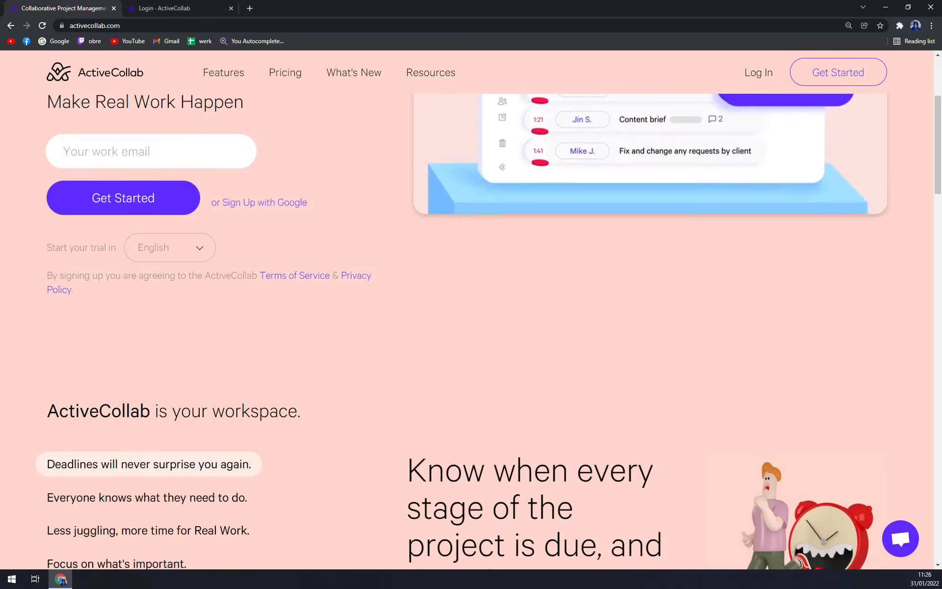
pyautogui.scroll(-1, 399, 277)
pyautogui.scroll(-3, 400, 278)
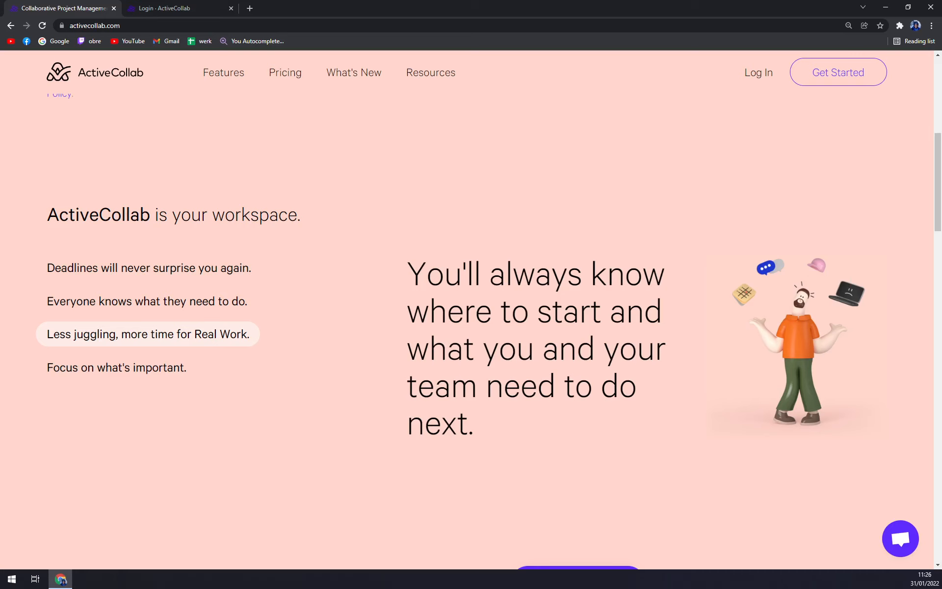
pyautogui.scroll(-3, 471, 309)
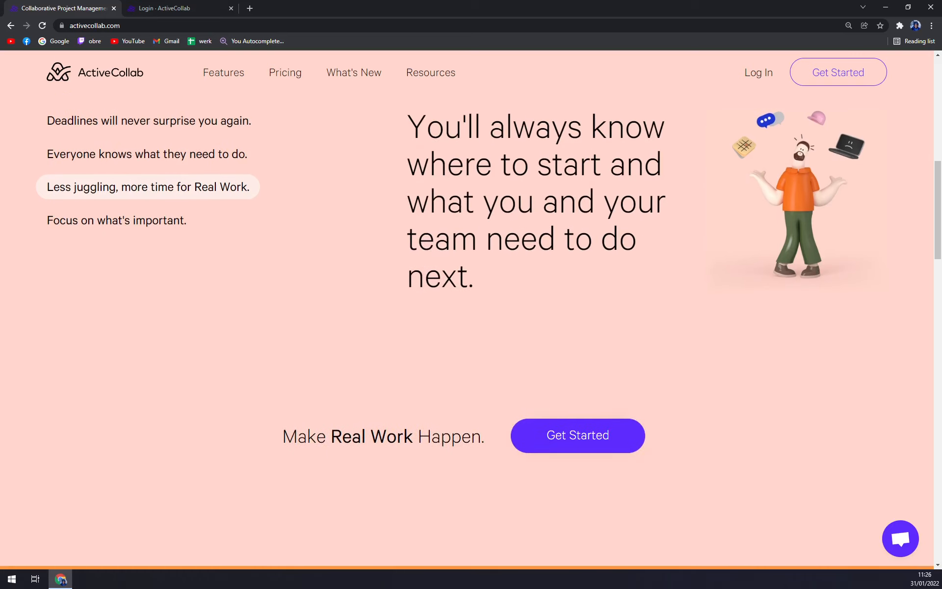
pyautogui.scroll(3, 471, 309)
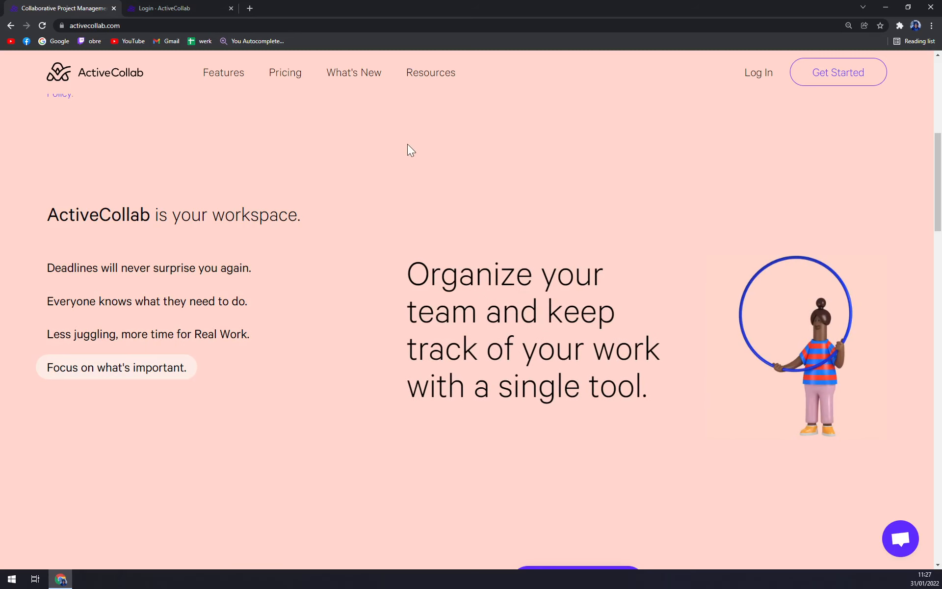
pyautogui.scroll(8, 331, 194)
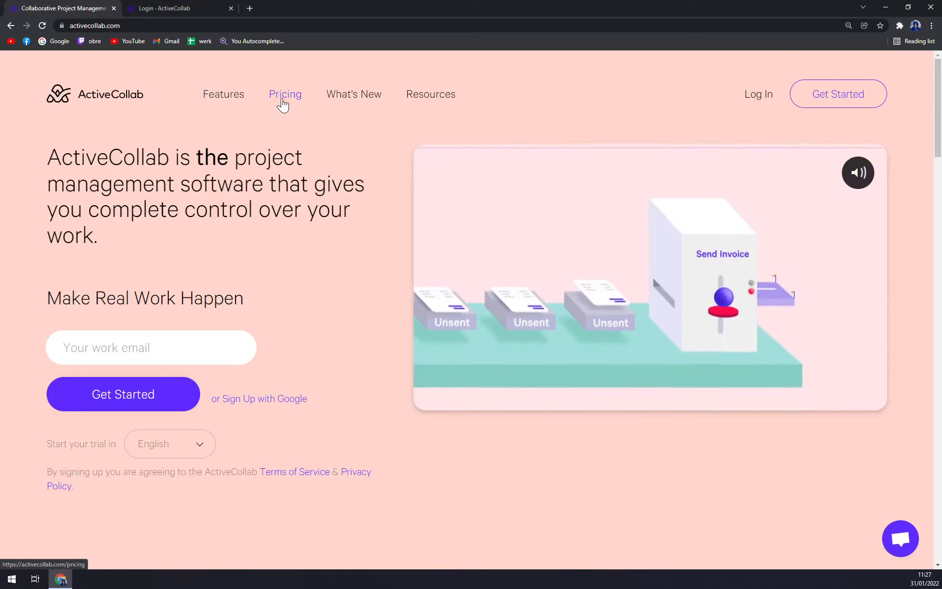
# Open the pricing page and compare monthly and annual billing prices
pyautogui.click(283, 102)
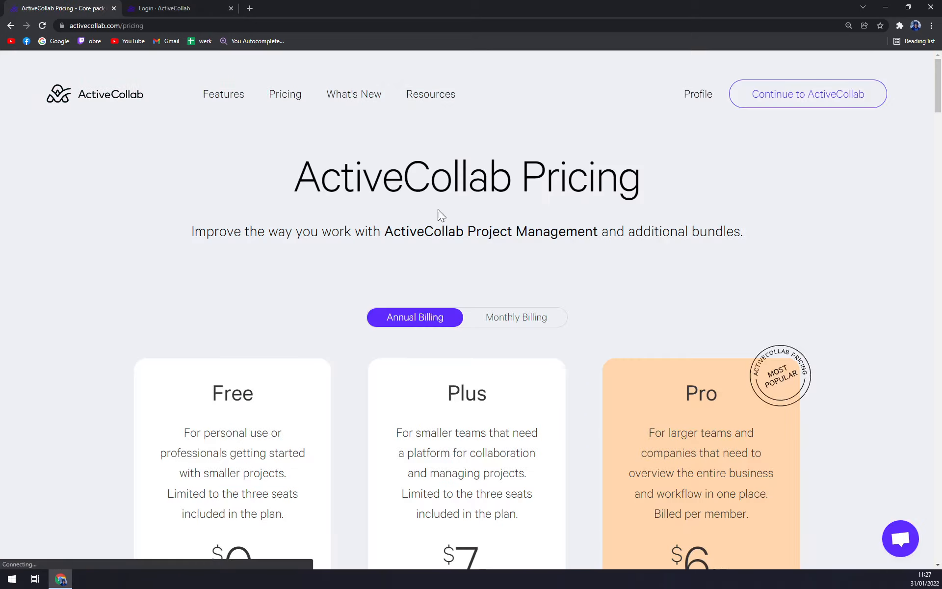
pyautogui.scroll(-3, 438, 209)
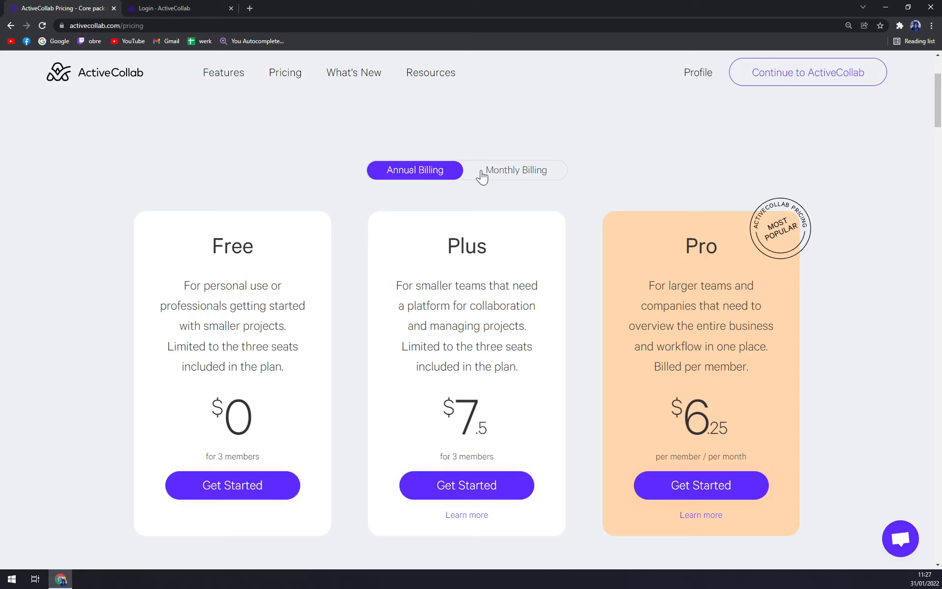
pyautogui.click(505, 179)
pyautogui.click(432, 179)
pyautogui.click(519, 175)
pyautogui.click(435, 177)
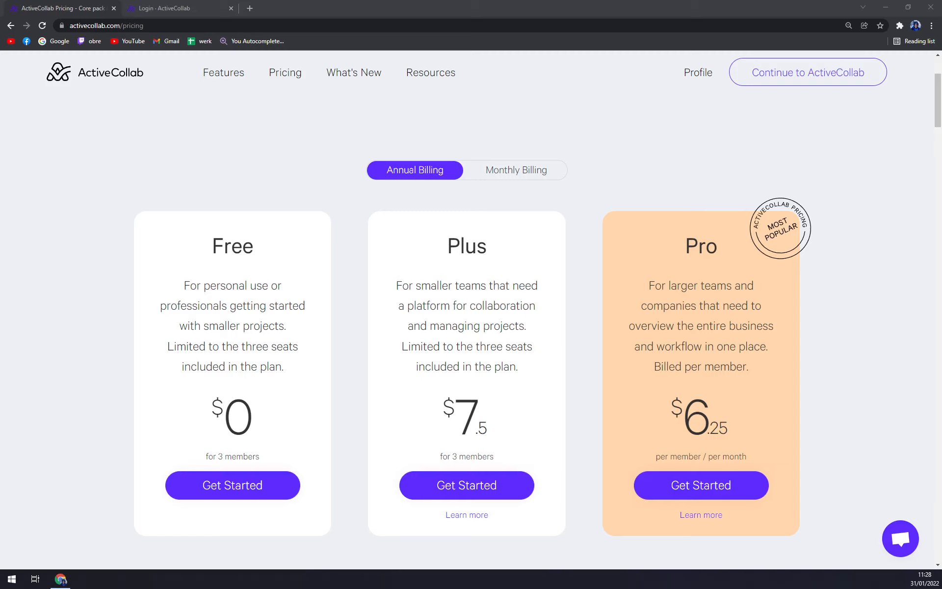
# Select and deselect the Pro price, then scroll through the rest of the pricing page
pyautogui.moveTo(670, 415); pyautogui.dragTo(741, 426)
pyautogui.click(734, 420)
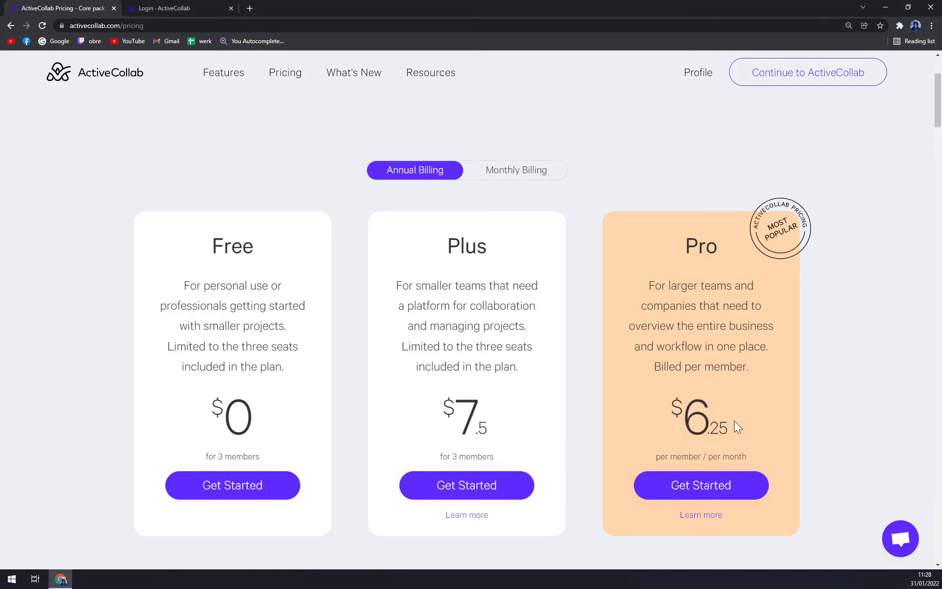
pyautogui.scroll(-5, 729, 413)
pyautogui.scroll(-5, 729, 411)
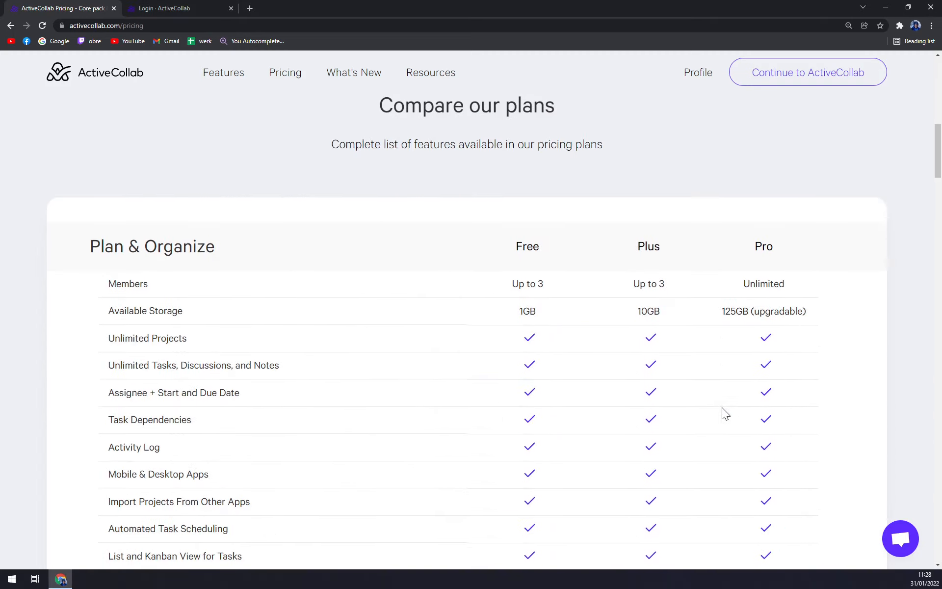
pyautogui.scroll(-4, 709, 397)
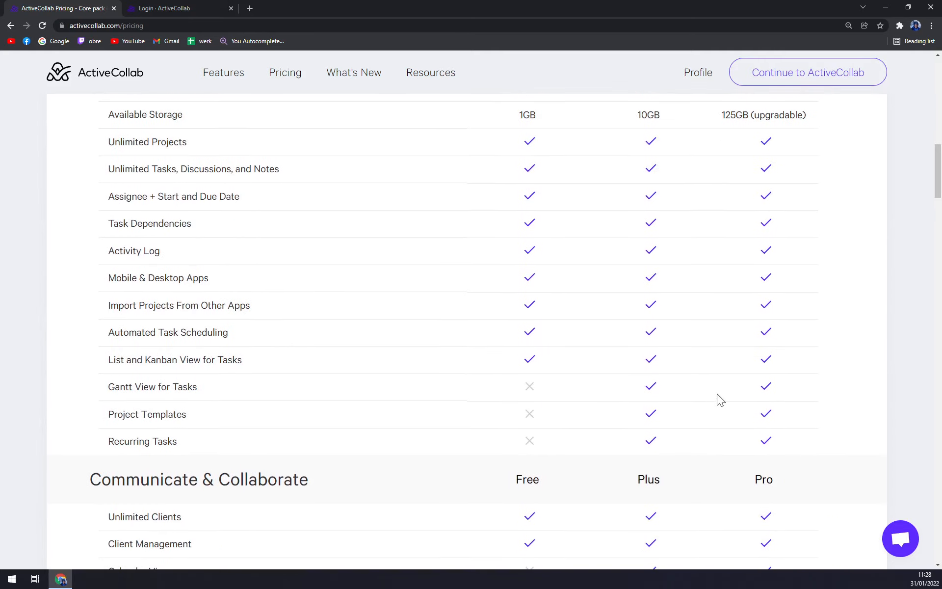
pyautogui.scroll(6, 709, 399)
pyautogui.scroll(7, 710, 403)
pyautogui.scroll(4, 677, 206)
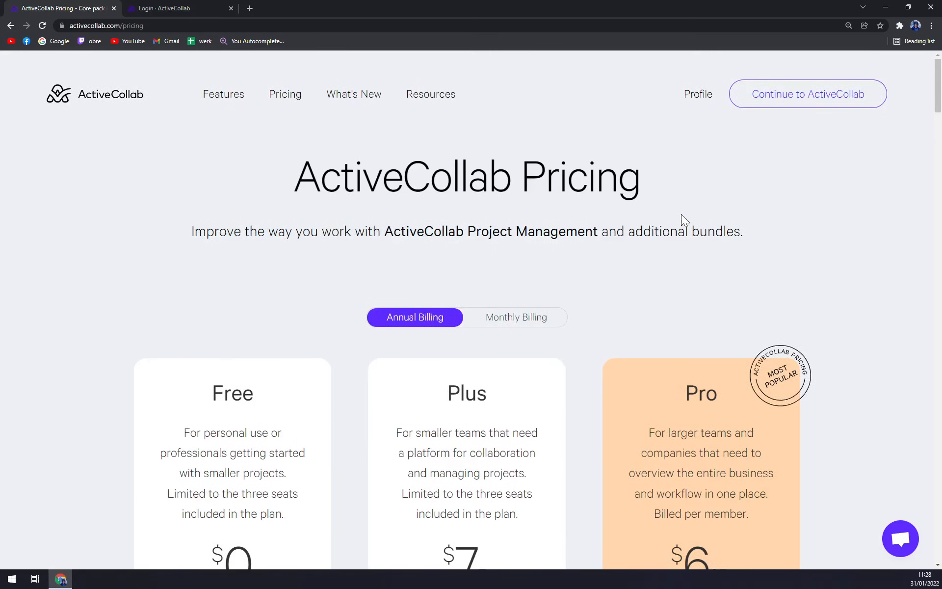
# Move between the pricing and login pages, ending on the login page
pyautogui.click(162, 8)
pyautogui.click(74, 8)
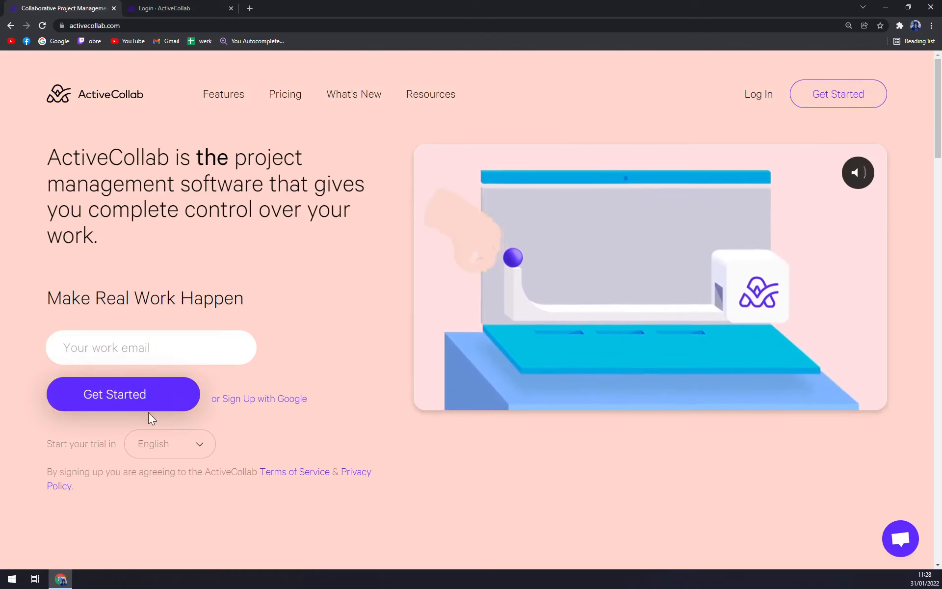
pyautogui.click(150, 350)
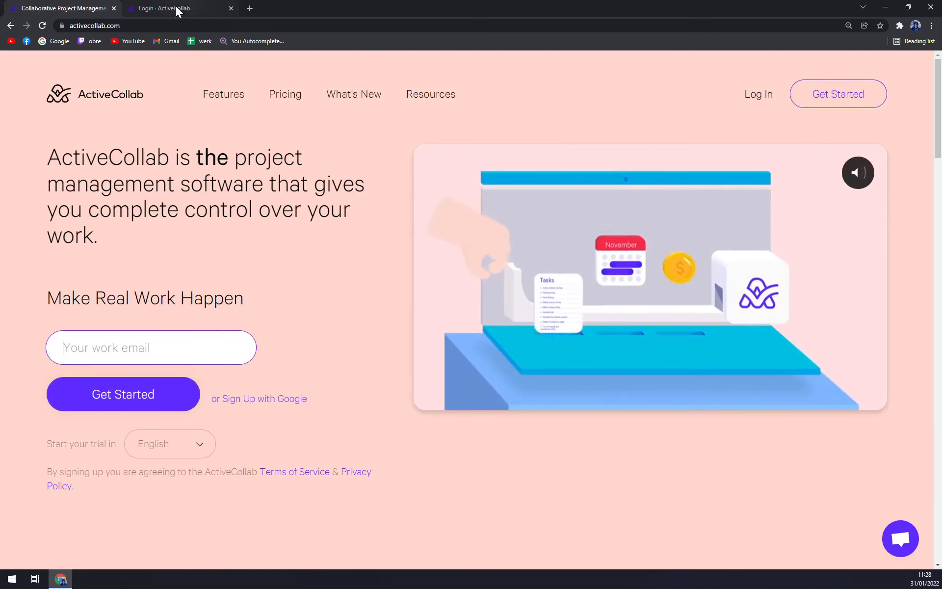
pyautogui.click(155, 8)
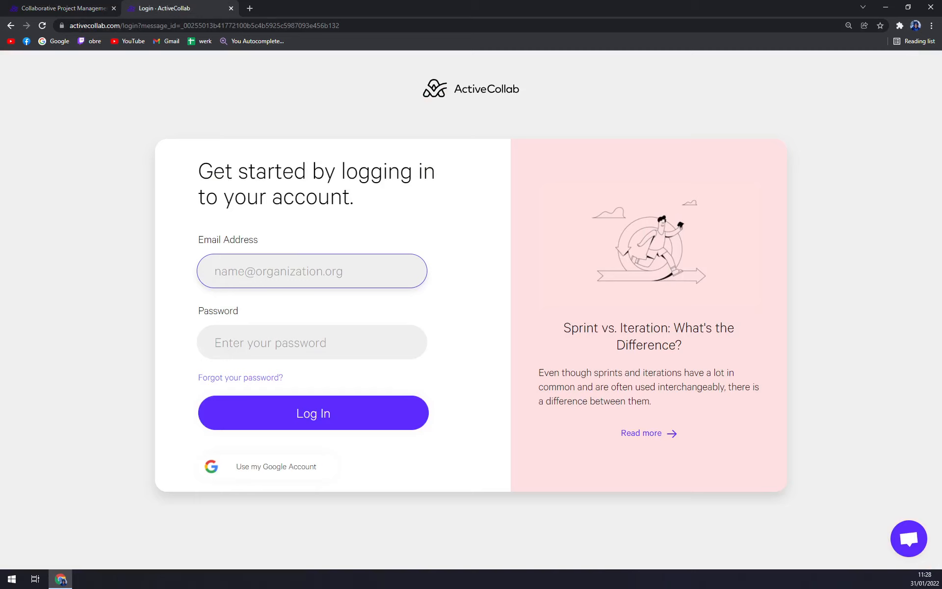
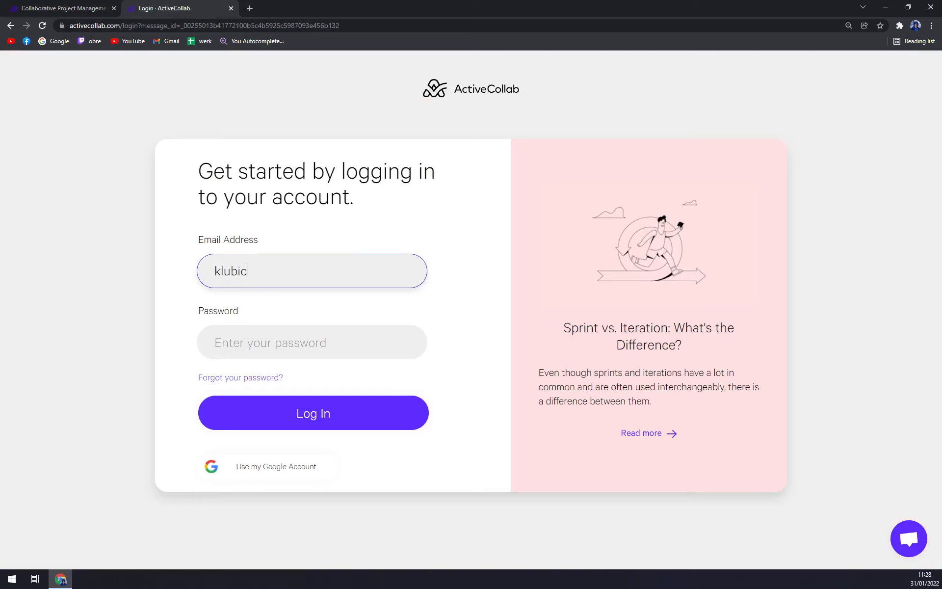
# Attempt login with the account email and password, then try a Google account
pyautogui.press('Tab')
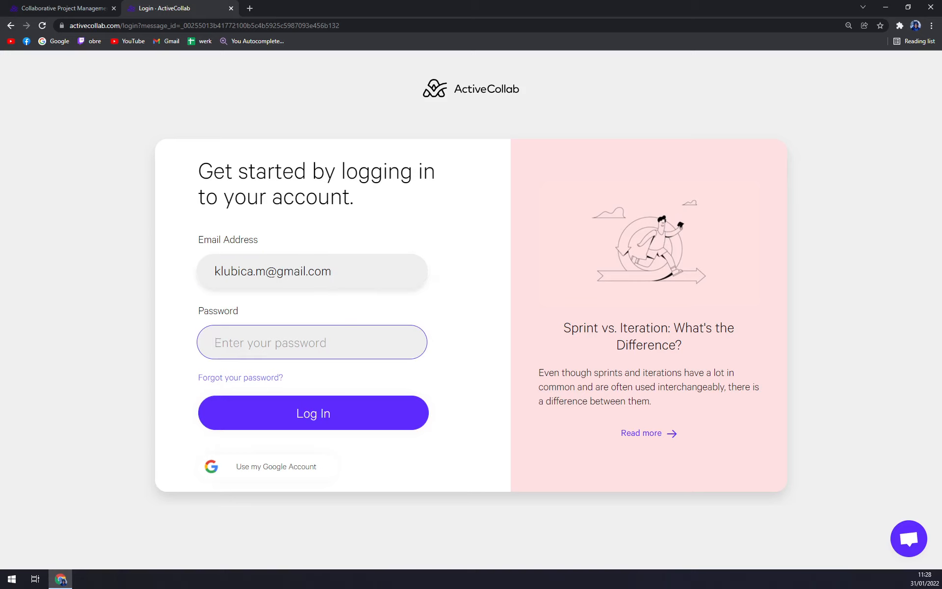
pyautogui.write('••••••••••••')
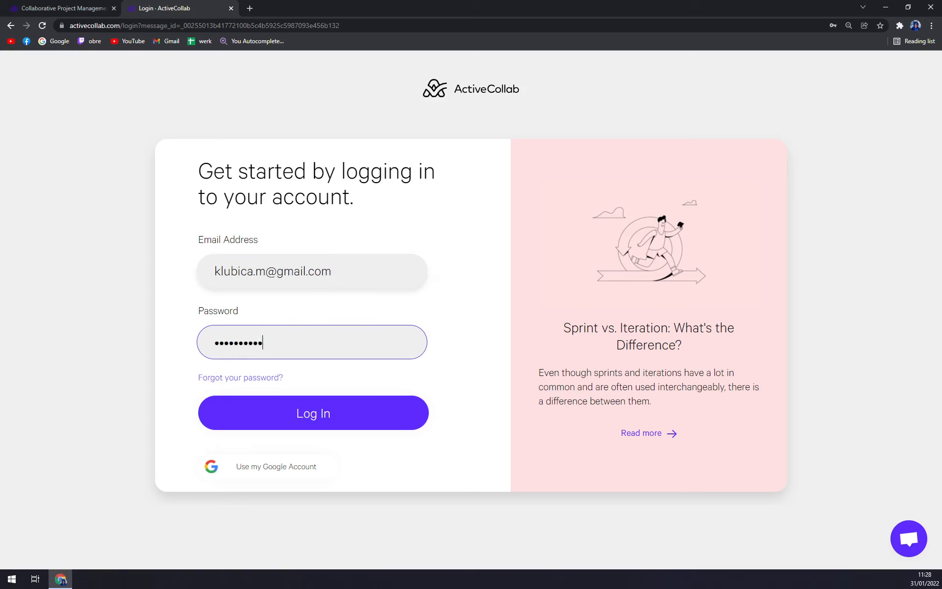
pyautogui.press('Return')
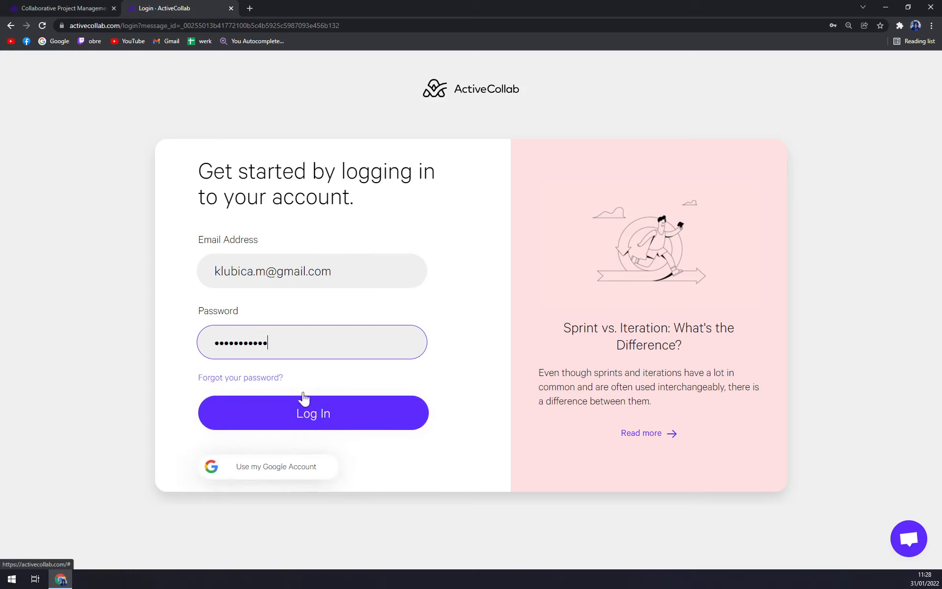
pyautogui.click(316, 413)
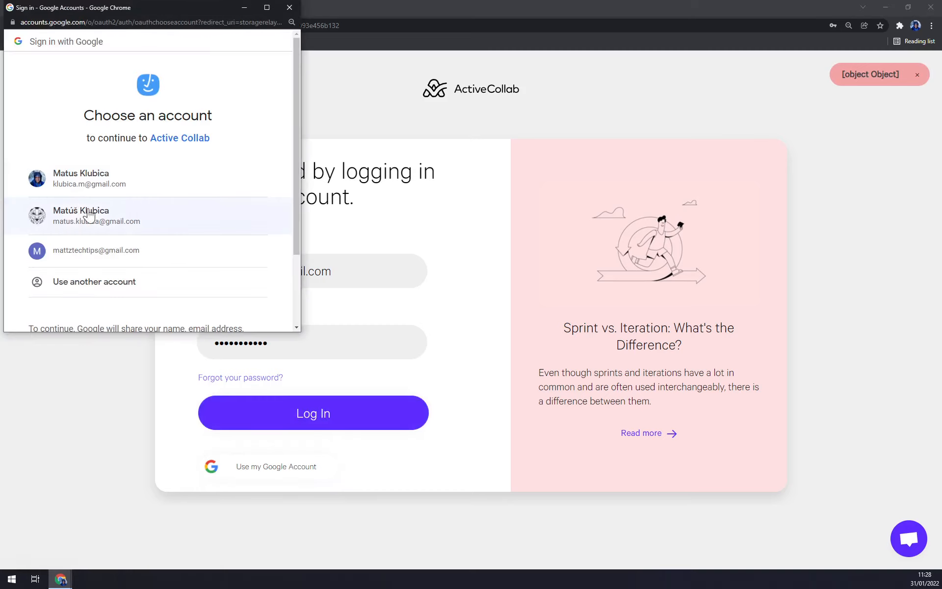
pyautogui.click(37, 184)
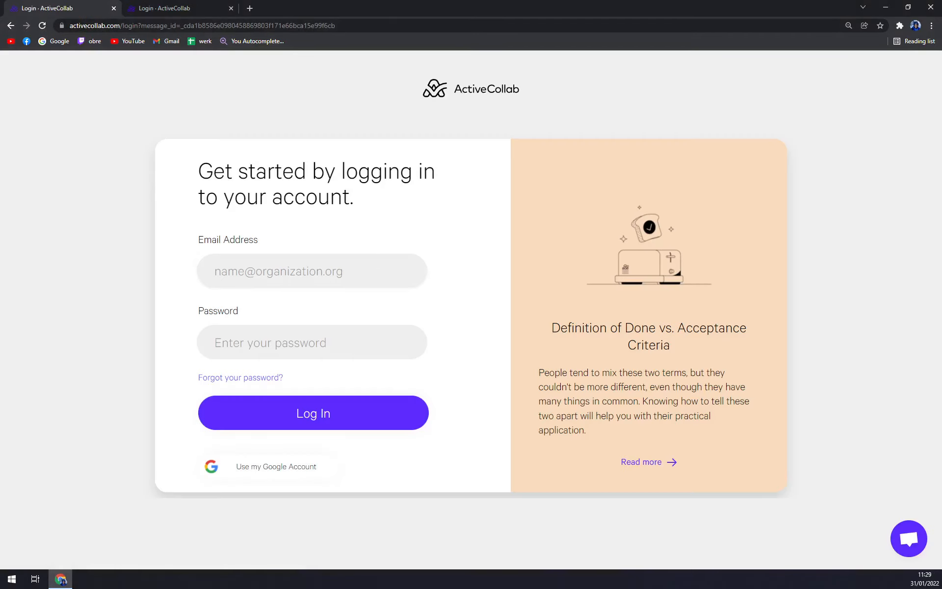
# Log in with the pasted account email and password, declining to save the password
pyautogui.click(312, 270)
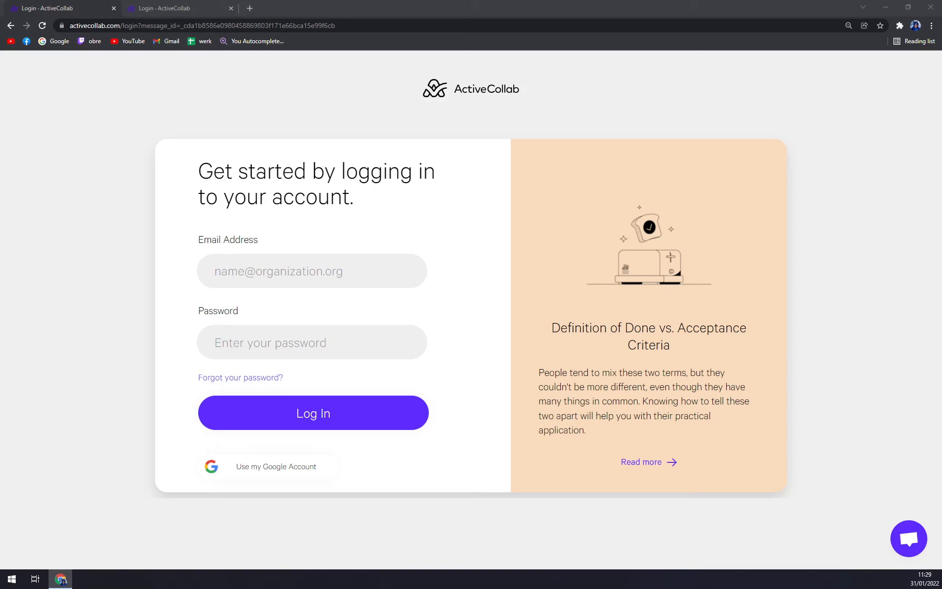
pyautogui.click(304, 270)
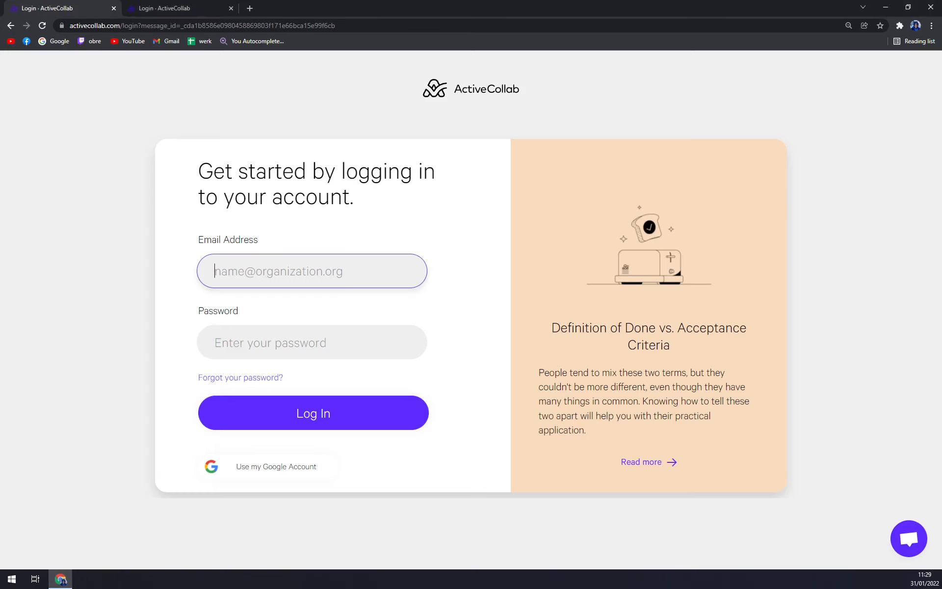
pyautogui.hotkey('ctrl', 'v')
pyautogui.press('Tab')
pyautogui.write('••••••')
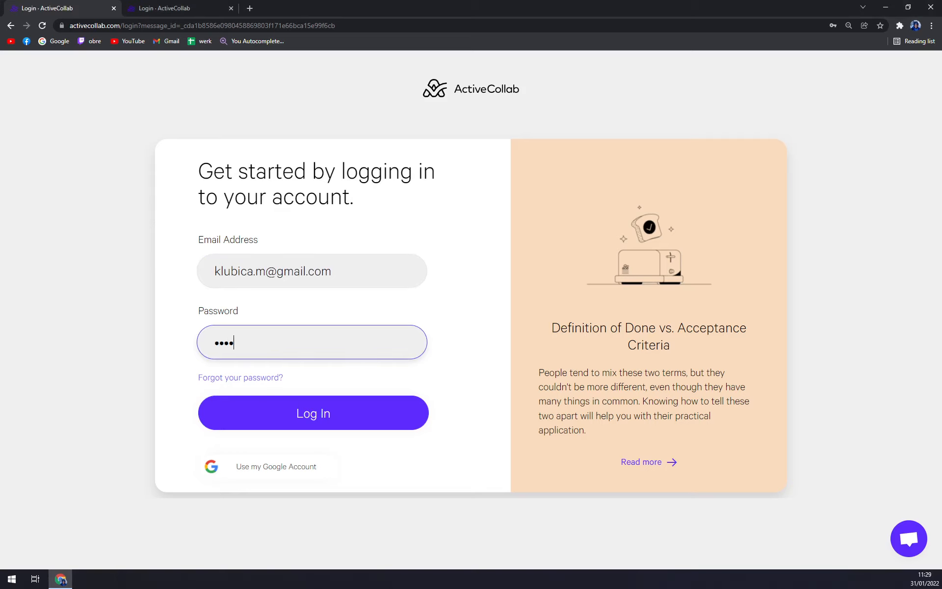
pyautogui.write('•••••')
pyautogui.press('Return')
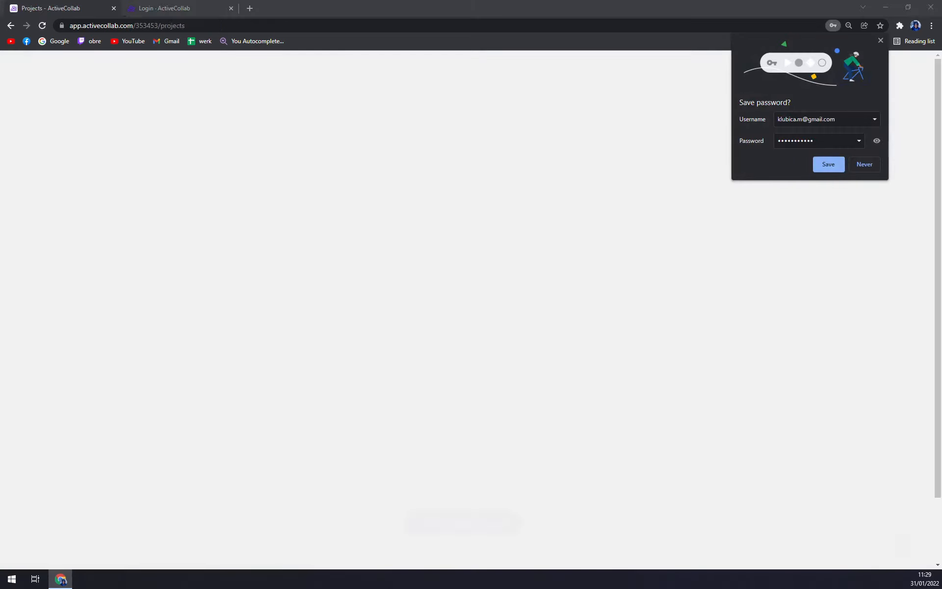
pyautogui.click(864, 166)
# Tick the Recruitment Process sample project alongside Web Design
pyautogui.scroll(-2, 493, 531)
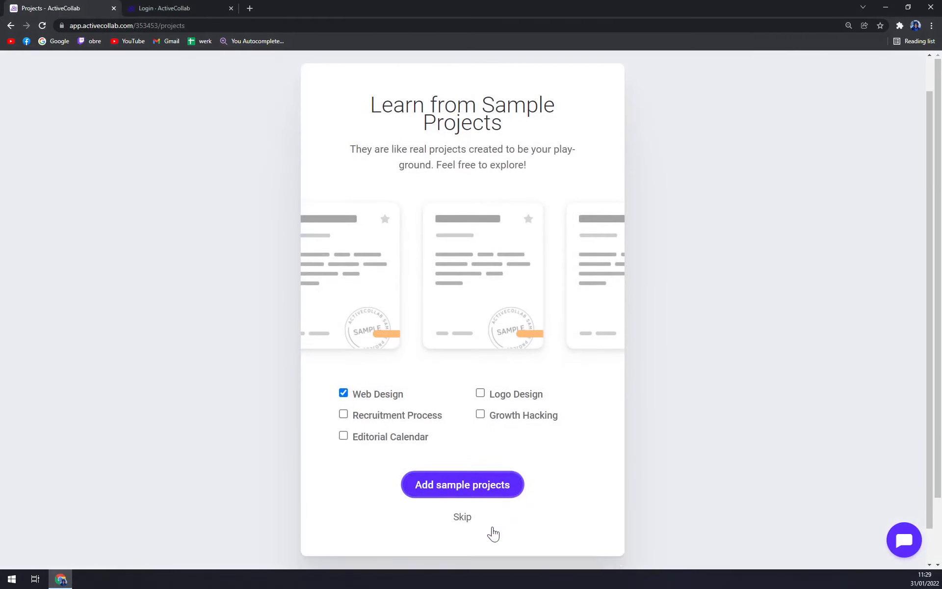
pyautogui.scroll(2, 486, 305)
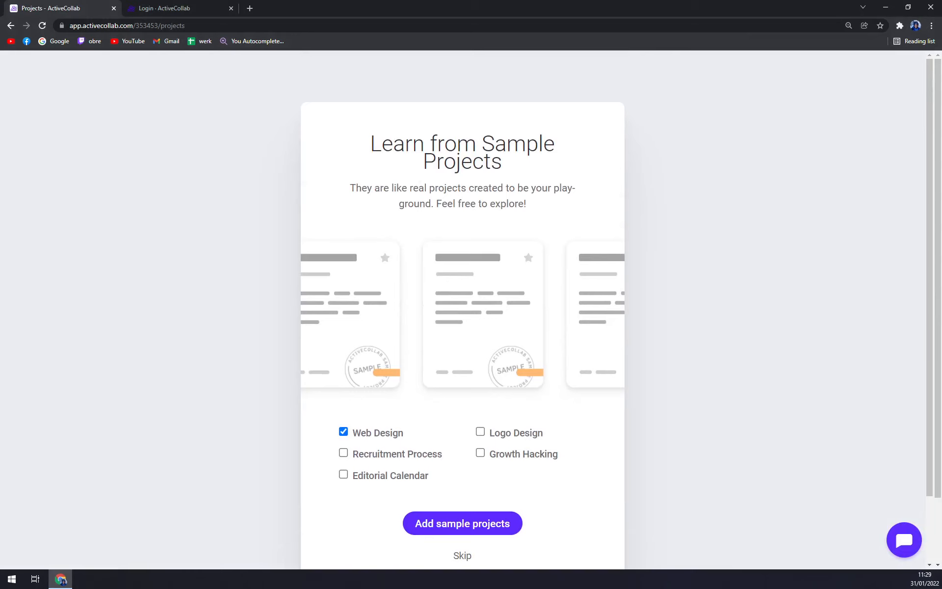
pyautogui.scroll(-2, 487, 340)
pyautogui.click(390, 378)
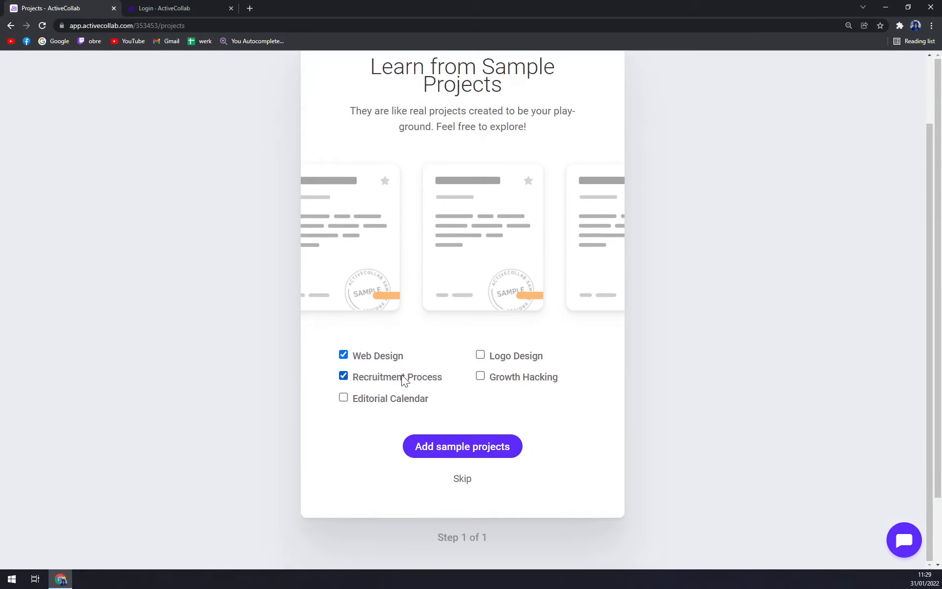
# Add the two ticked sample projects and dismiss the first-project tip
pyautogui.click(469, 450)
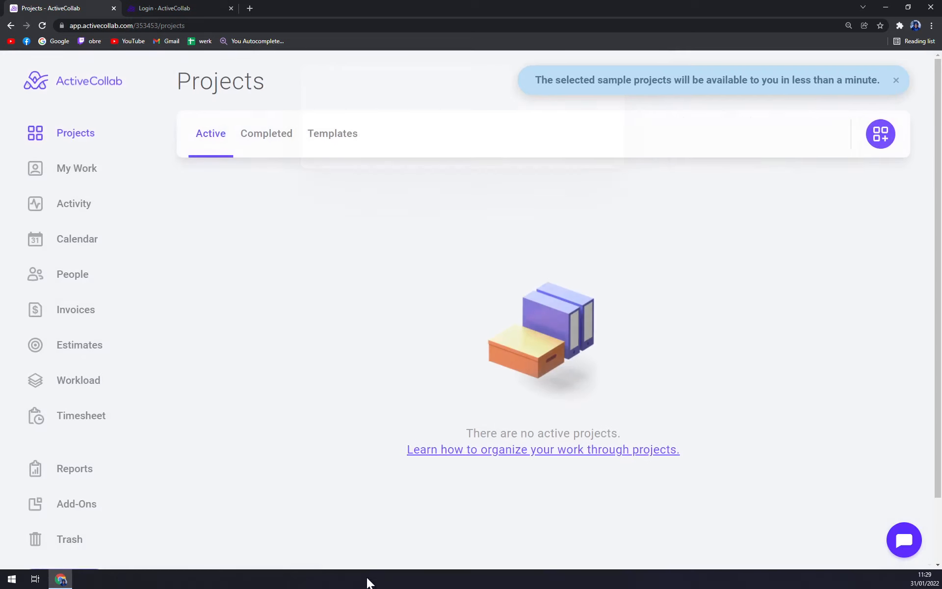
pyautogui.click(712, 171)
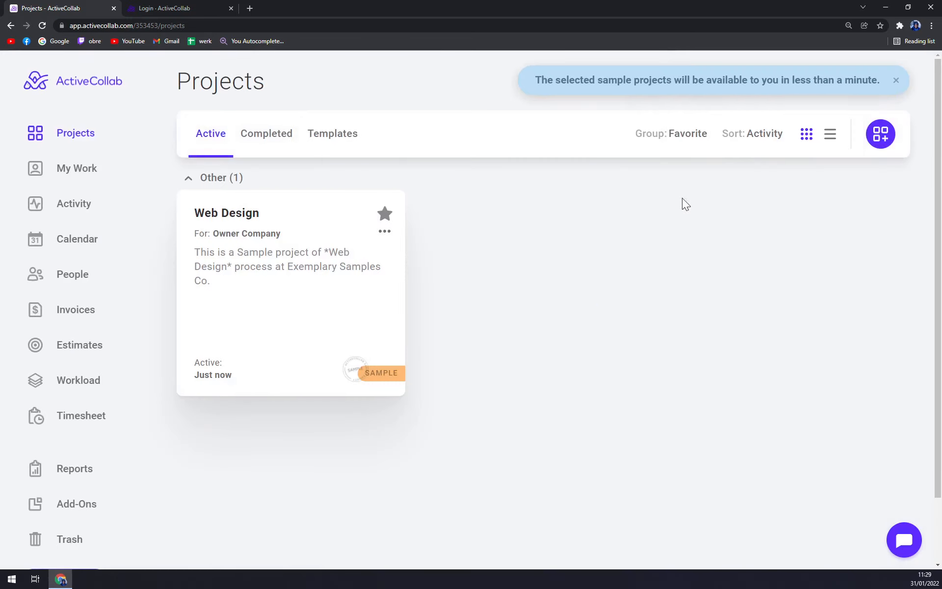
pyautogui.click(72, 134)
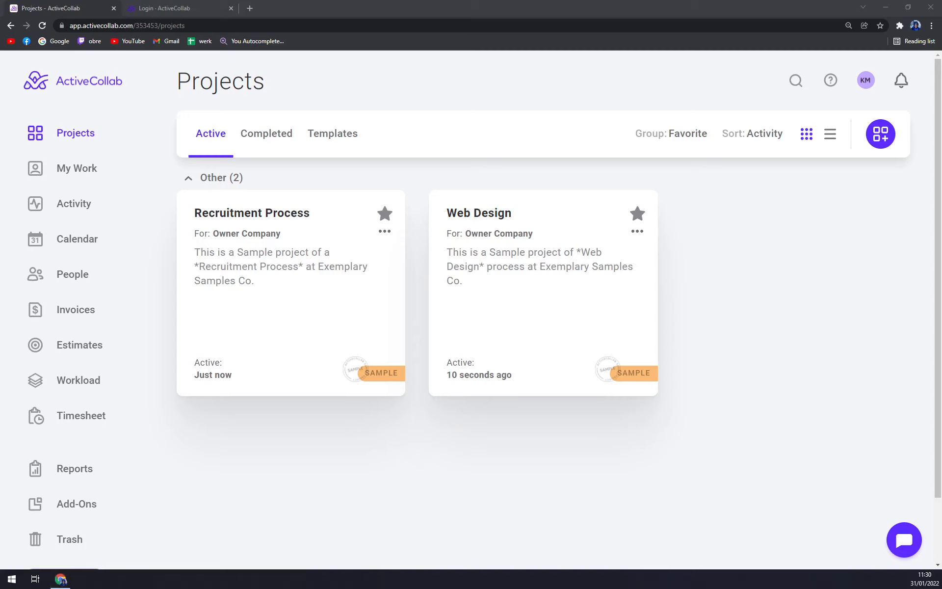
# Preview the Recruitment Process task board, then go back to the projects list
pyautogui.click(394, 432)
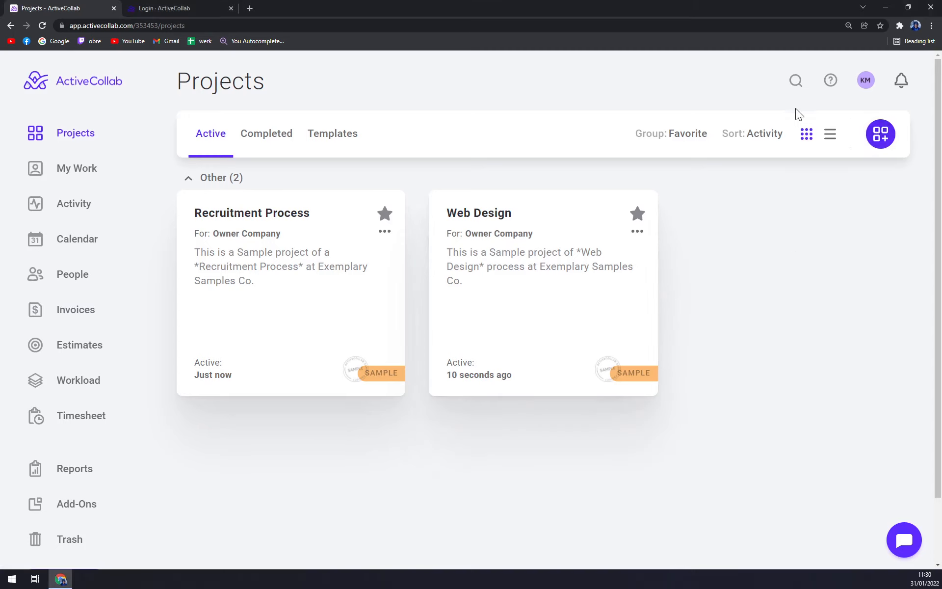
pyautogui.click(286, 273)
pyautogui.scroll(-2, 540, 294)
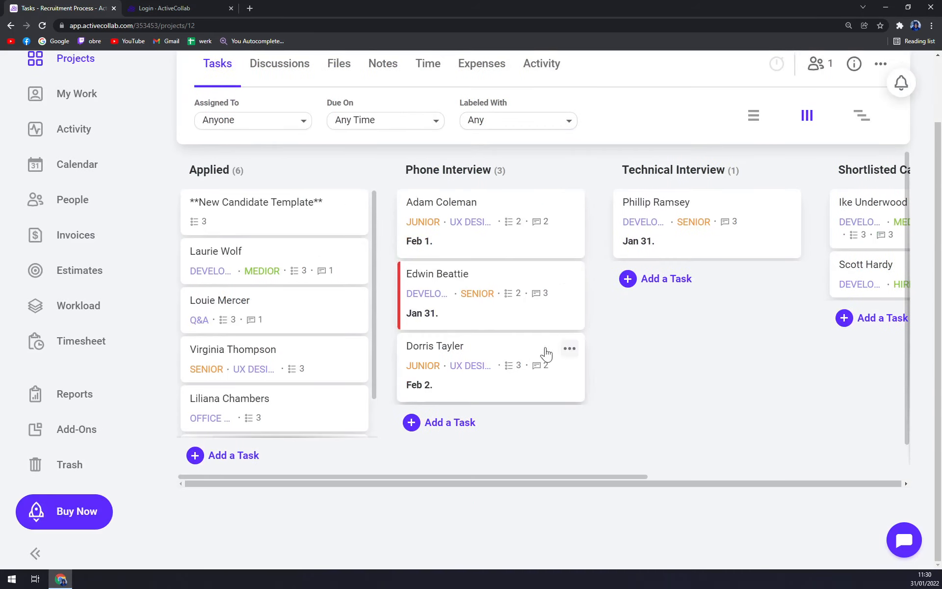
pyautogui.scroll(2, 542, 353)
pyautogui.click(63, 137)
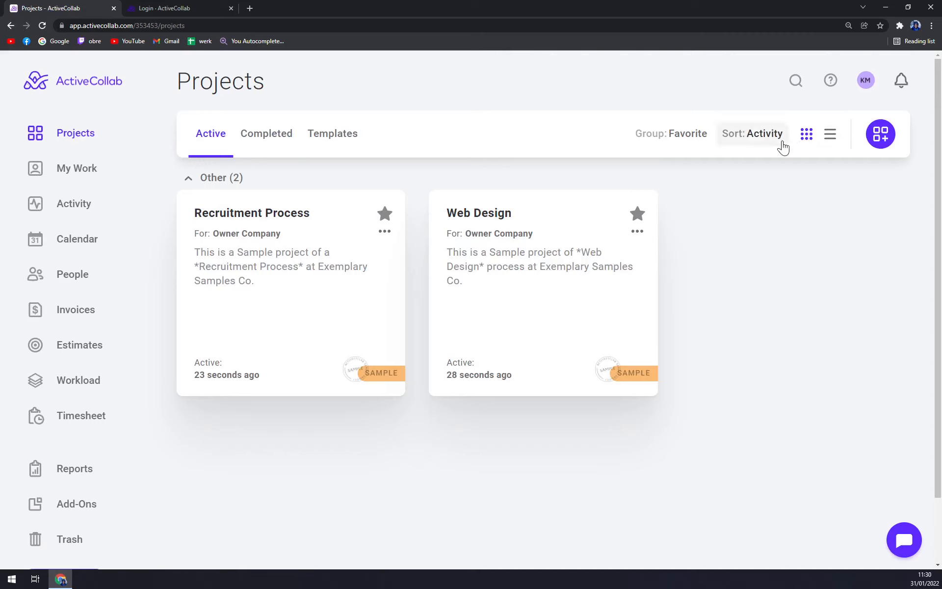
# Create a project named 'Tutorial' with the description 'AC Tutorial'
pyautogui.click(882, 137)
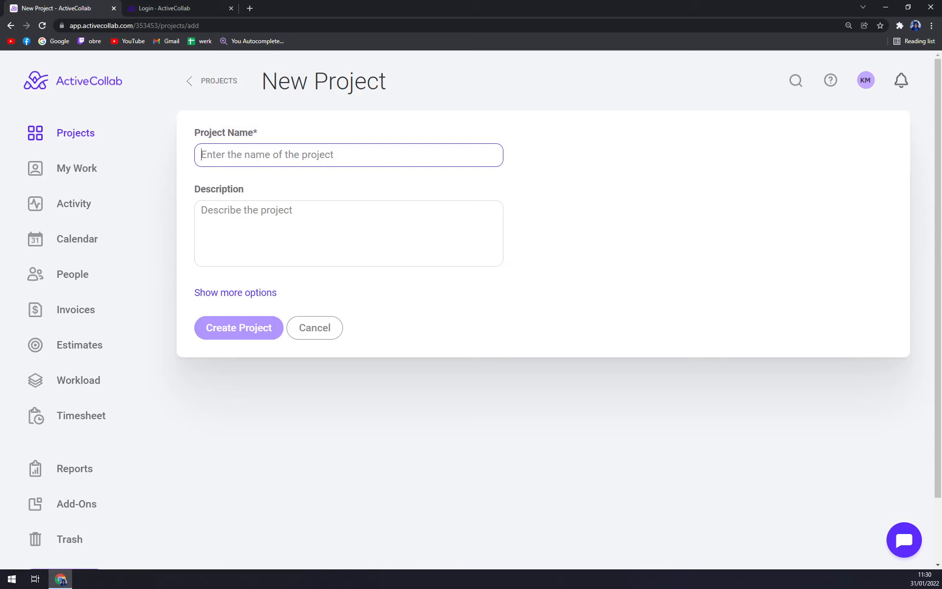
pyautogui.write('Tutorial')
pyautogui.press('Tab')
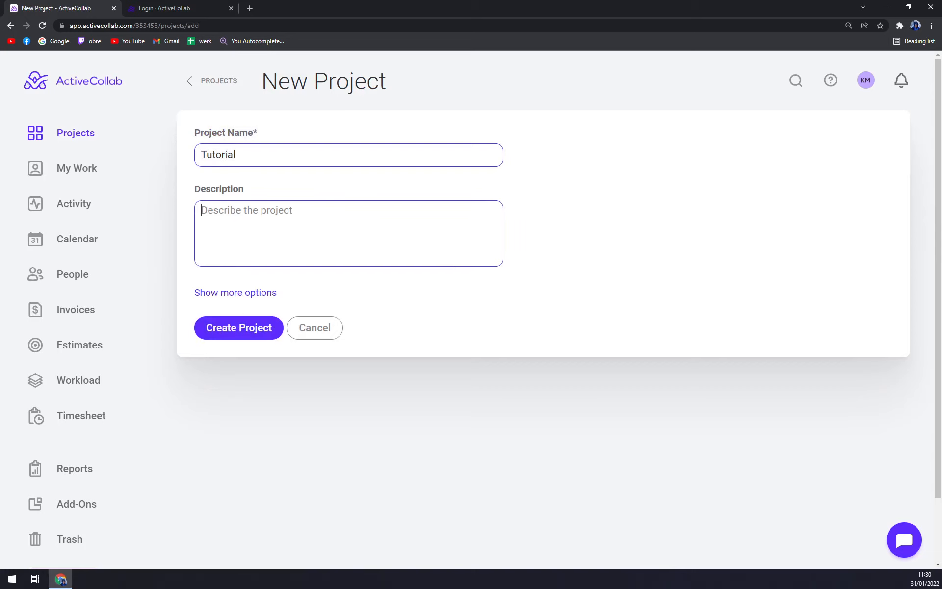
pyautogui.write('AC Tuto')
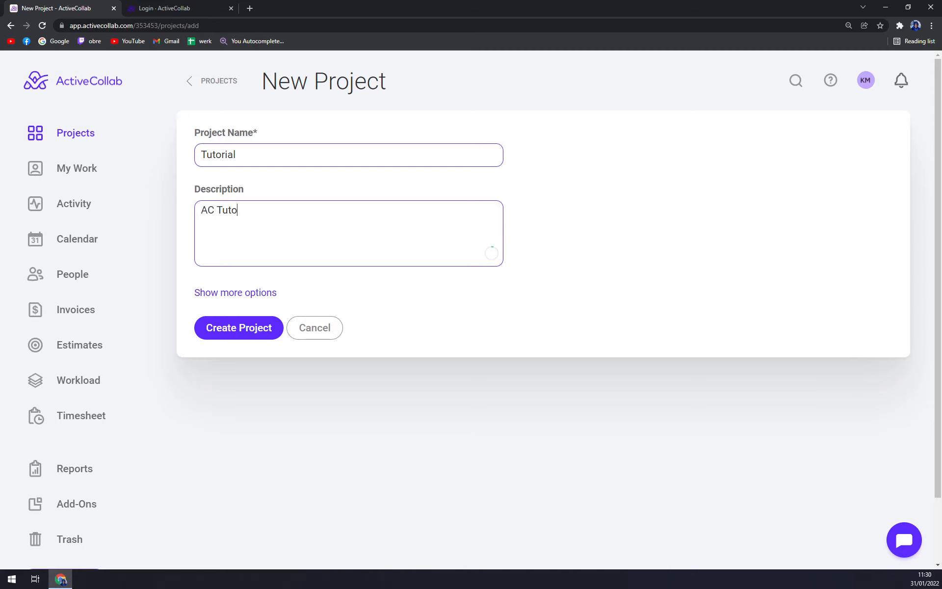
pyautogui.write('rial')
pyautogui.click(243, 324)
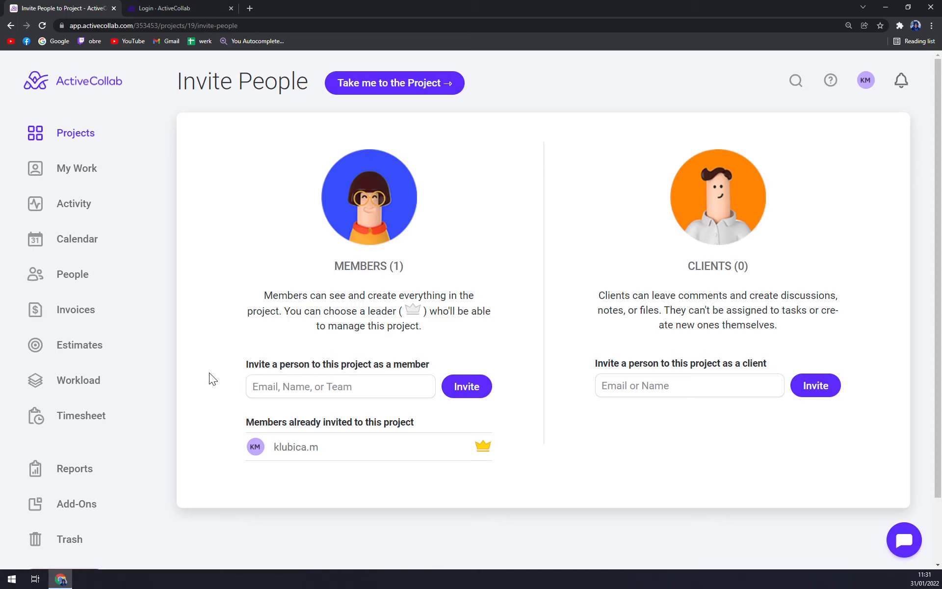
# Skip inviting members and clients and go straight into the Tutorial project
pyautogui.click(390, 386)
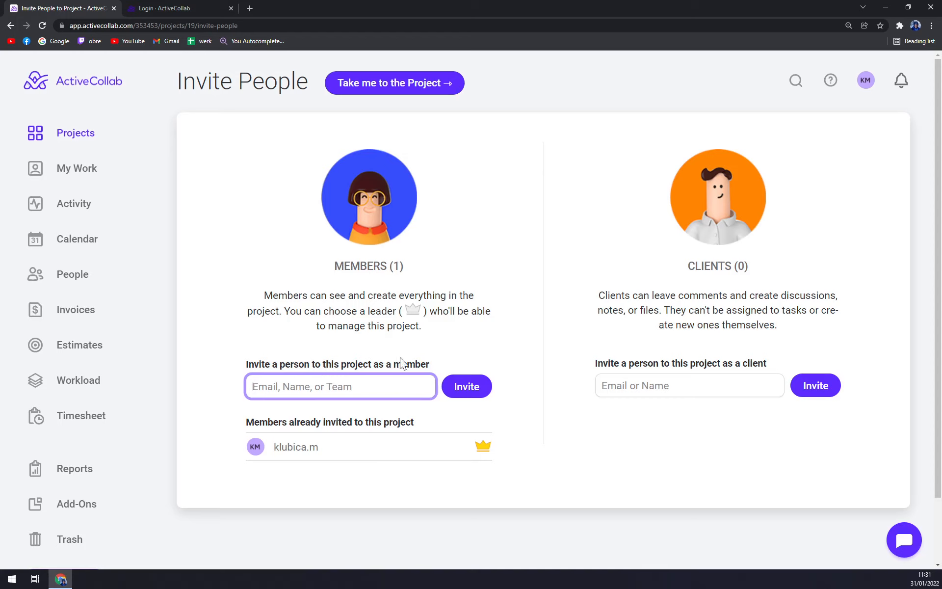
pyautogui.click(695, 386)
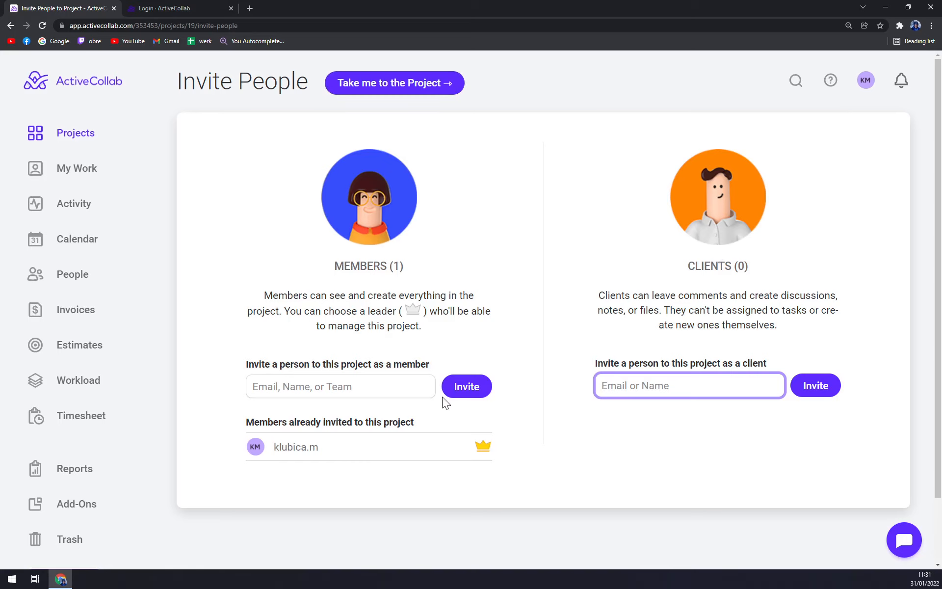
pyautogui.scroll(-2, 584, 391)
pyautogui.scroll(2, 658, 343)
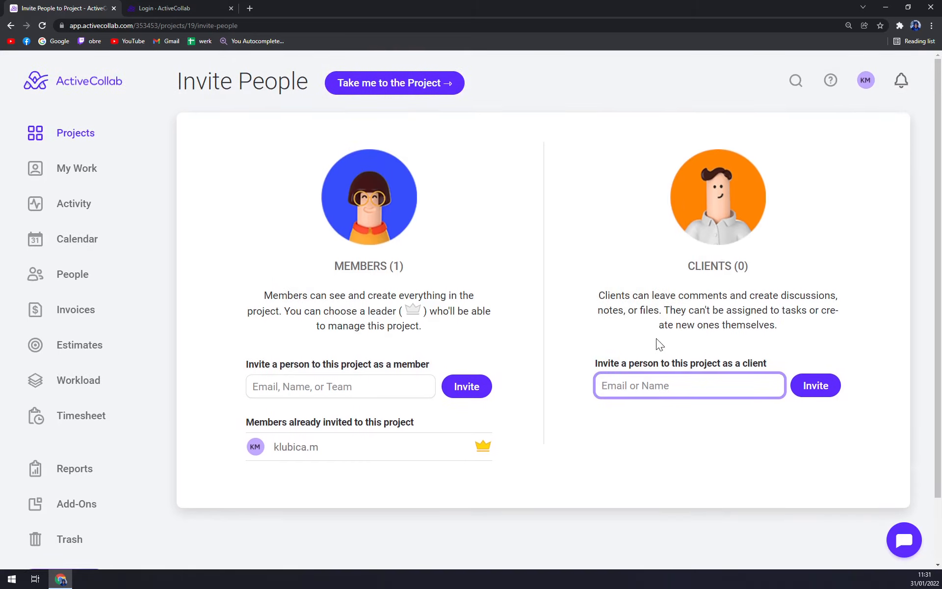
pyautogui.click(438, 90)
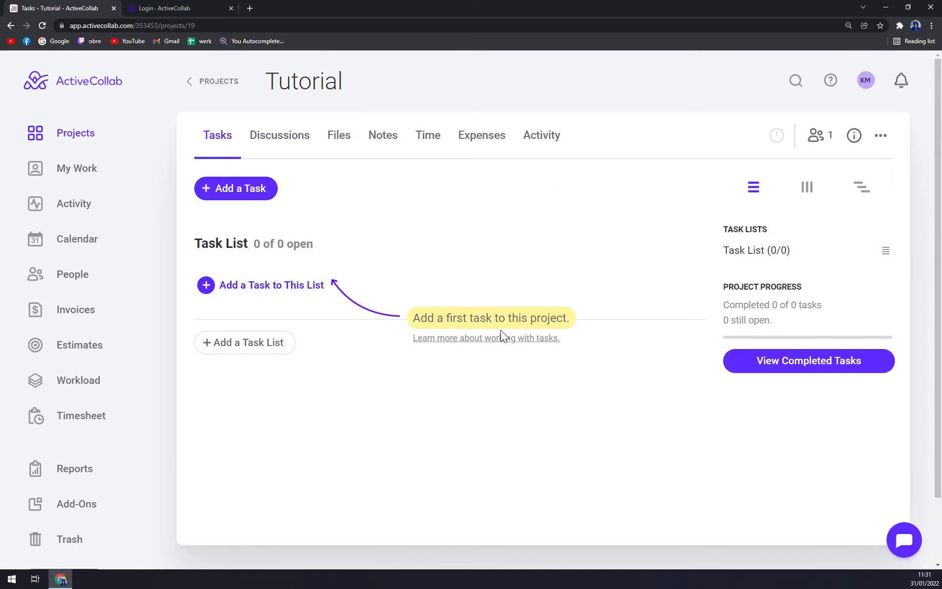
# Draft a task named 'Creating Tutorial' due from January 12 to February 2
pyautogui.moveTo(309, 260)
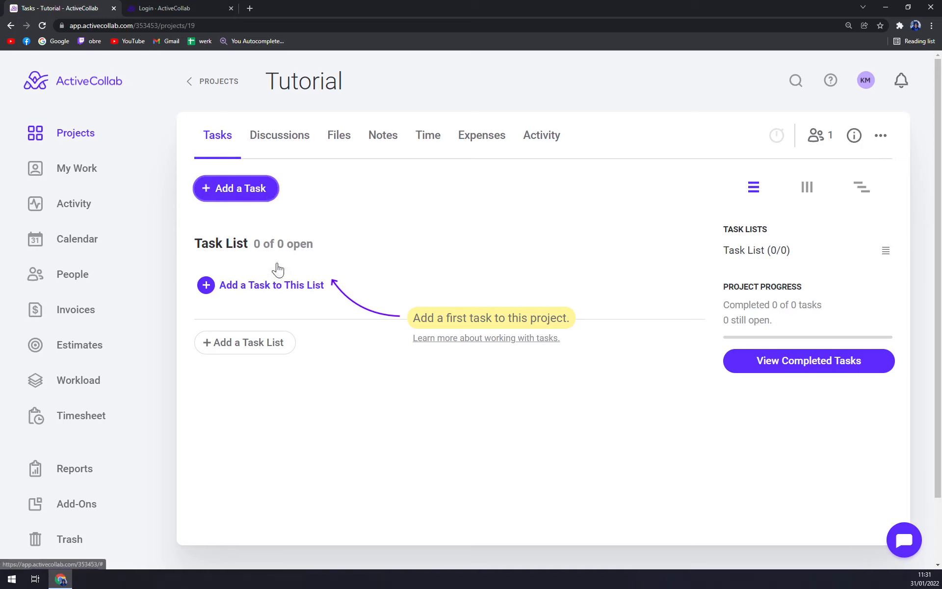
pyautogui.click(272, 284)
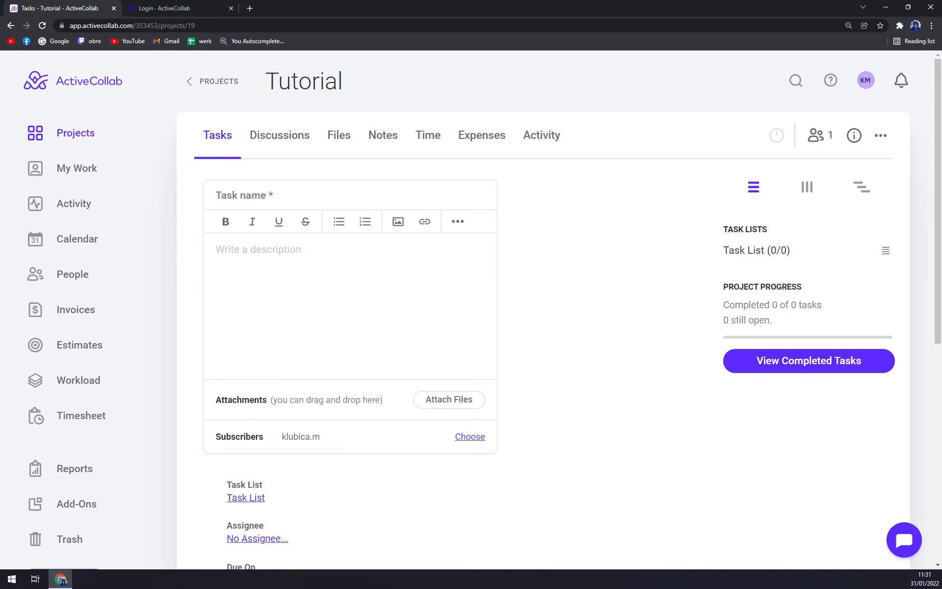
pyautogui.write('Creating Tutorial')
pyautogui.scroll(-2, 513, 272)
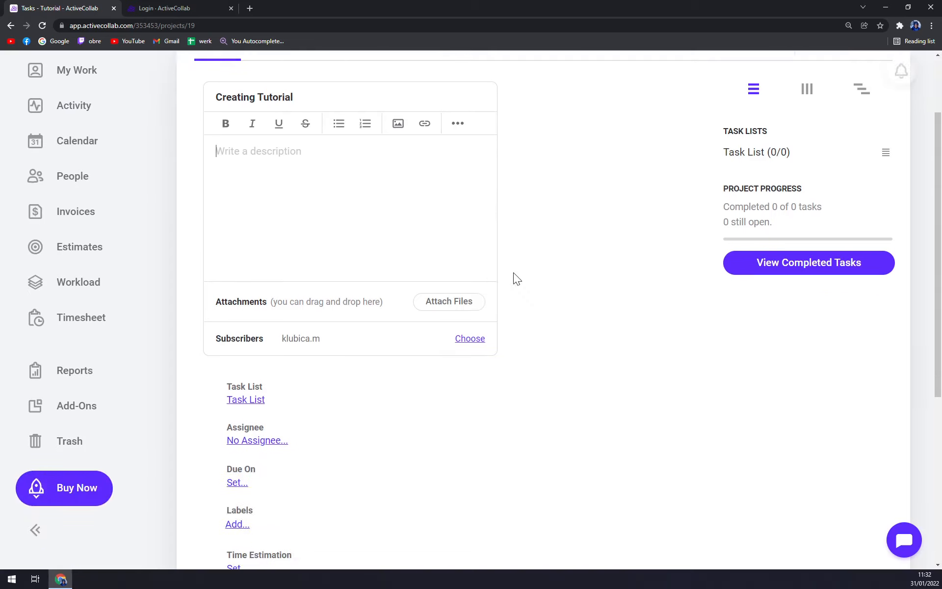
pyautogui.scroll(1, 513, 272)
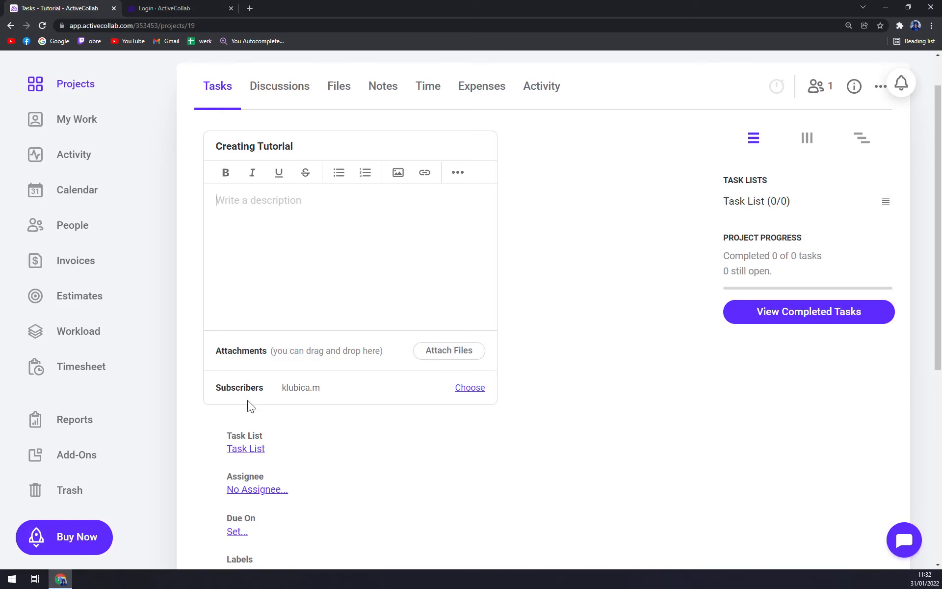
pyautogui.scroll(-2, 247, 399)
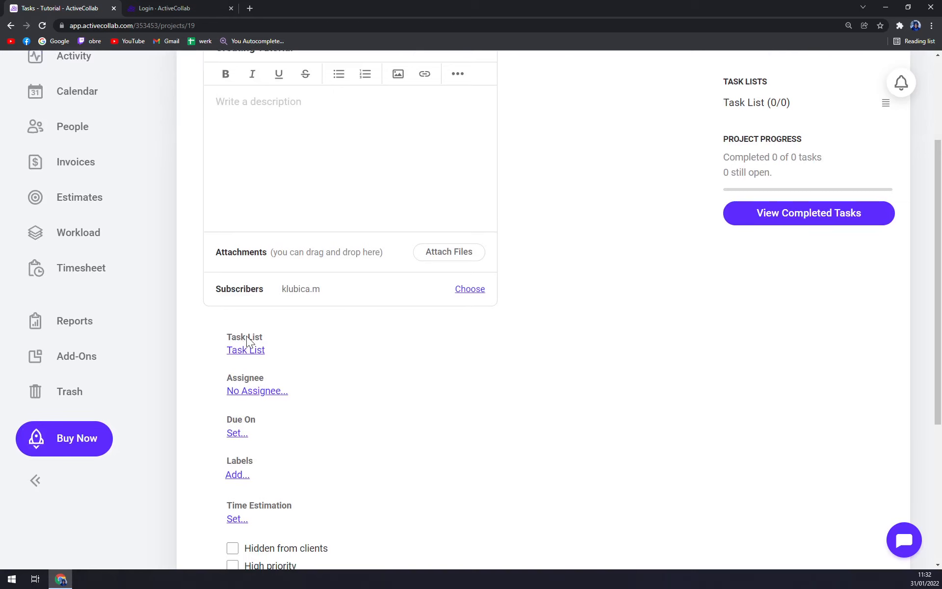
pyautogui.scroll(-4, 246, 335)
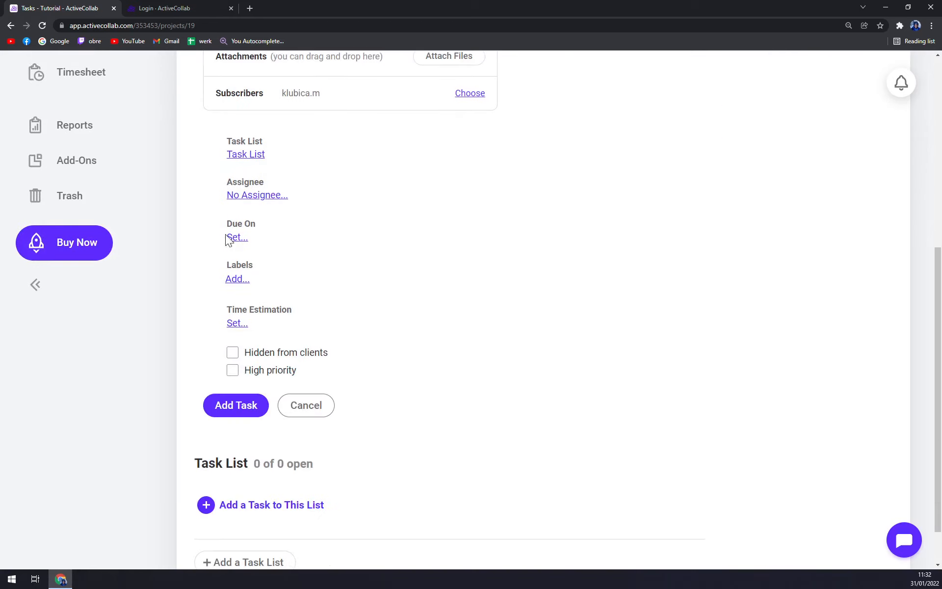
pyautogui.click(240, 238)
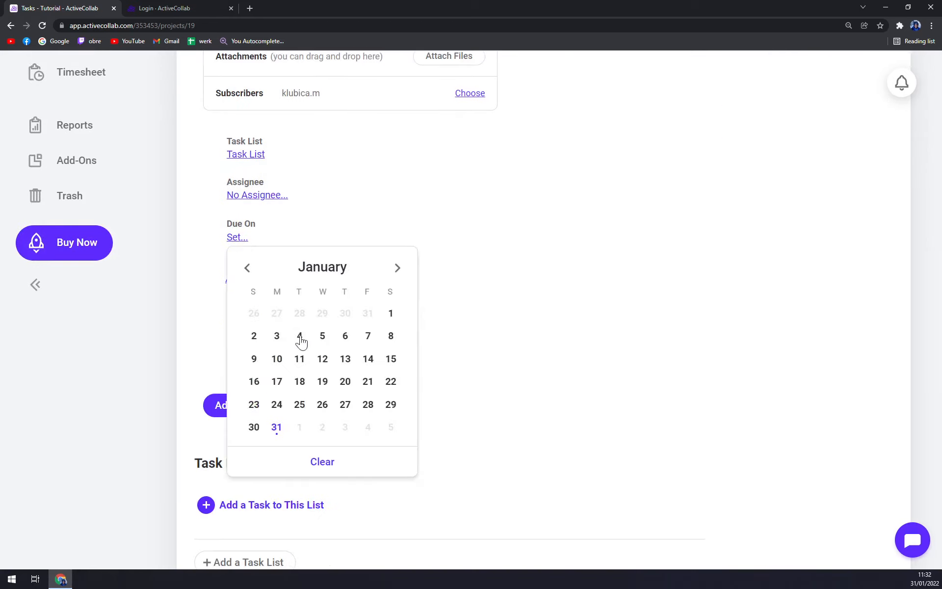
pyautogui.click(321, 358)
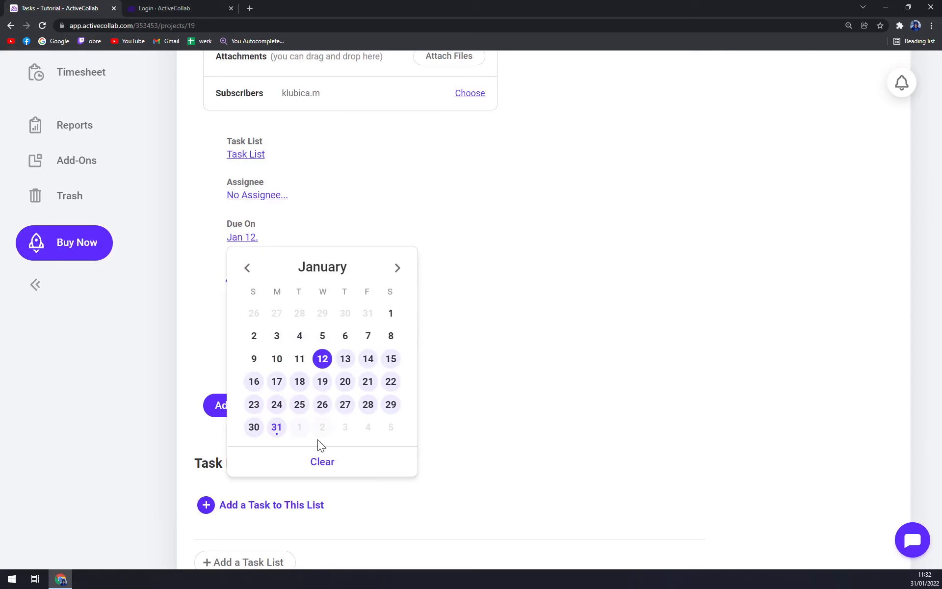
pyautogui.click(397, 268)
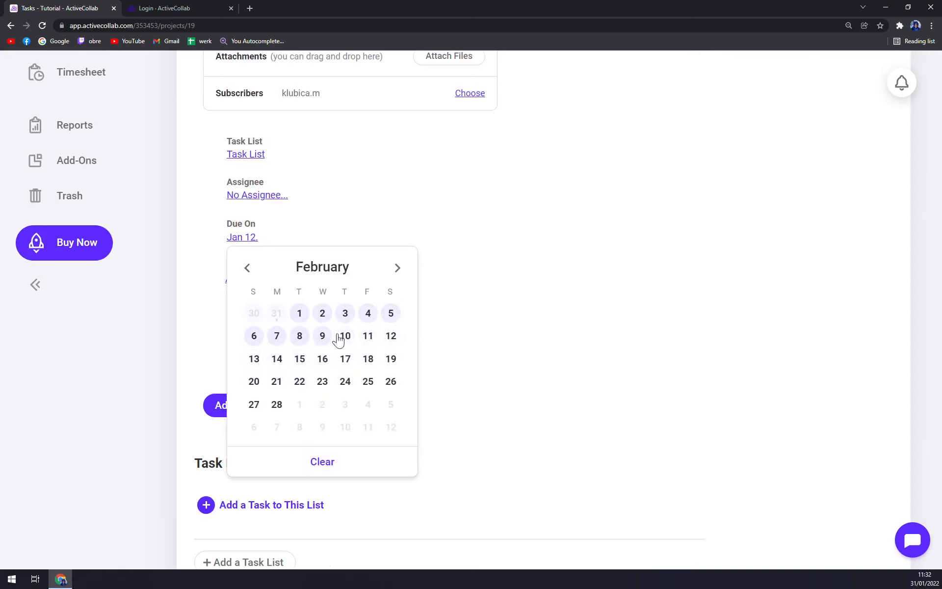
pyautogui.click(322, 314)
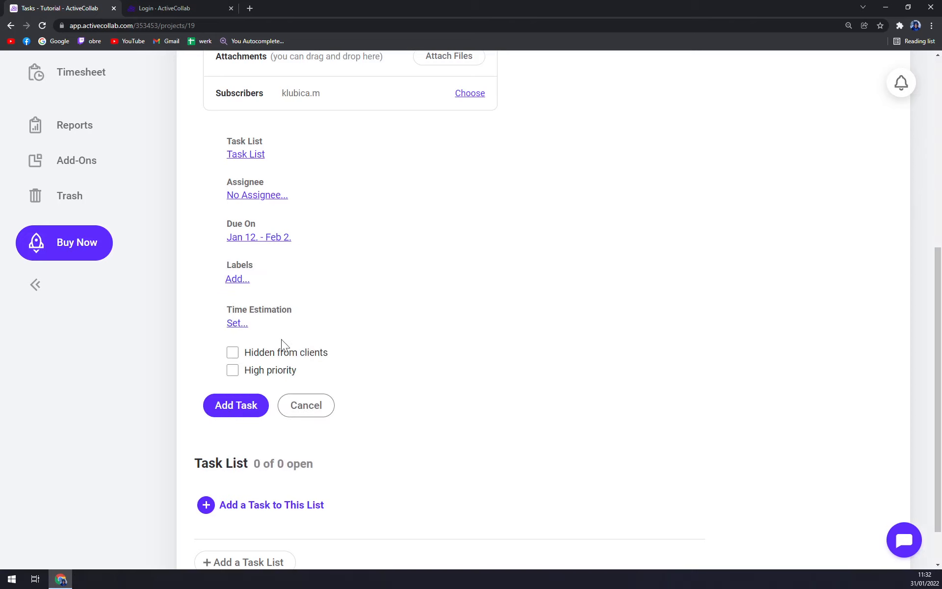
# Start a new task list, then open a blank task form in Task List
pyautogui.scroll(-2, 262, 412)
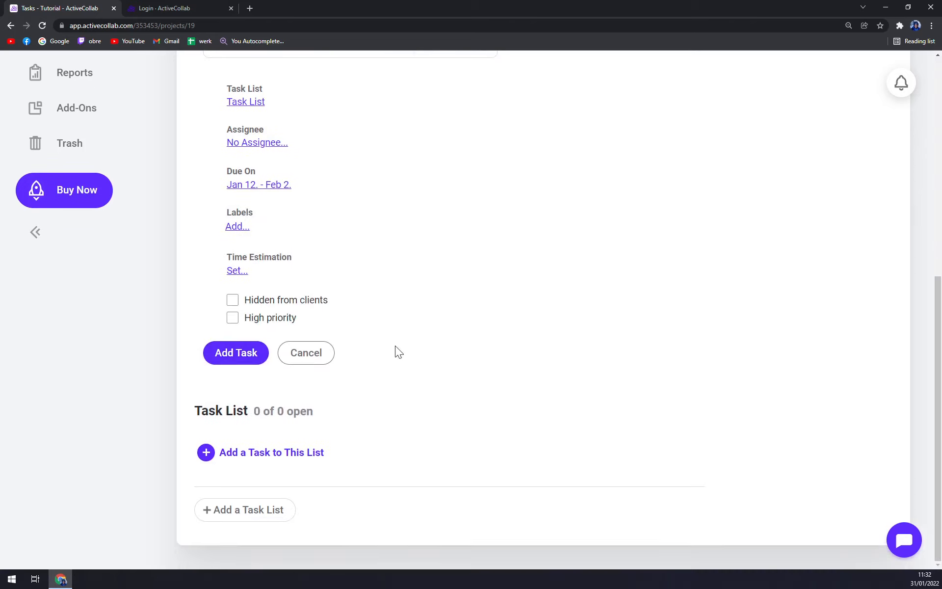
pyautogui.click(242, 515)
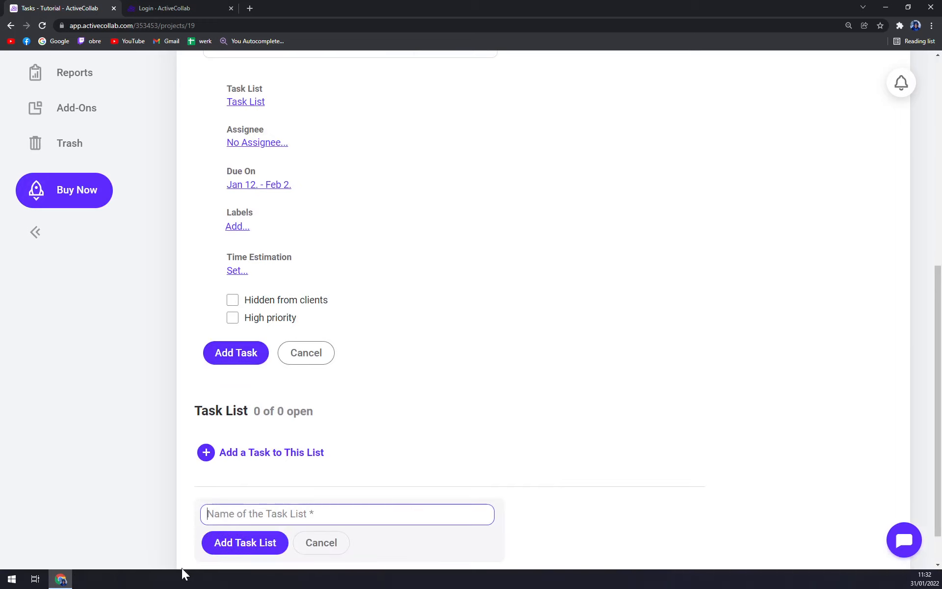
pyautogui.click(284, 460)
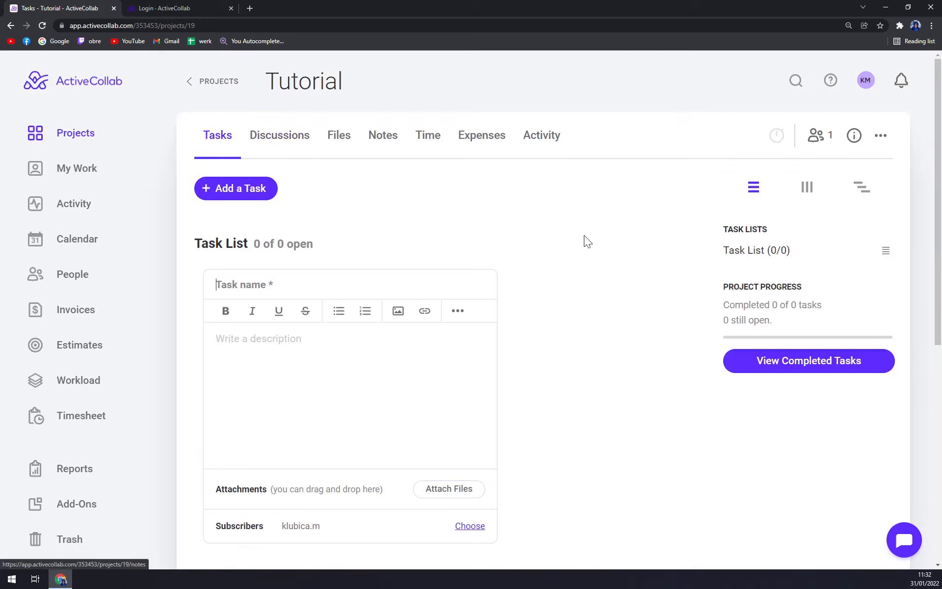
pyautogui.scroll(-5, 440, 385)
pyautogui.scroll(-3, 440, 386)
pyautogui.scroll(8, 418, 405)
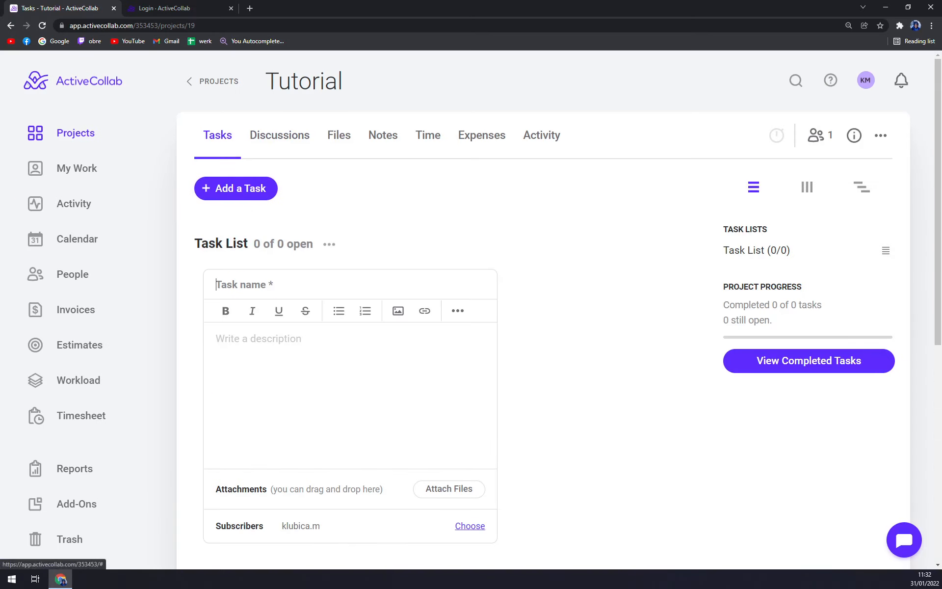
# Open the Tutorial project's Discussions, then its Files page
pyautogui.click(275, 138)
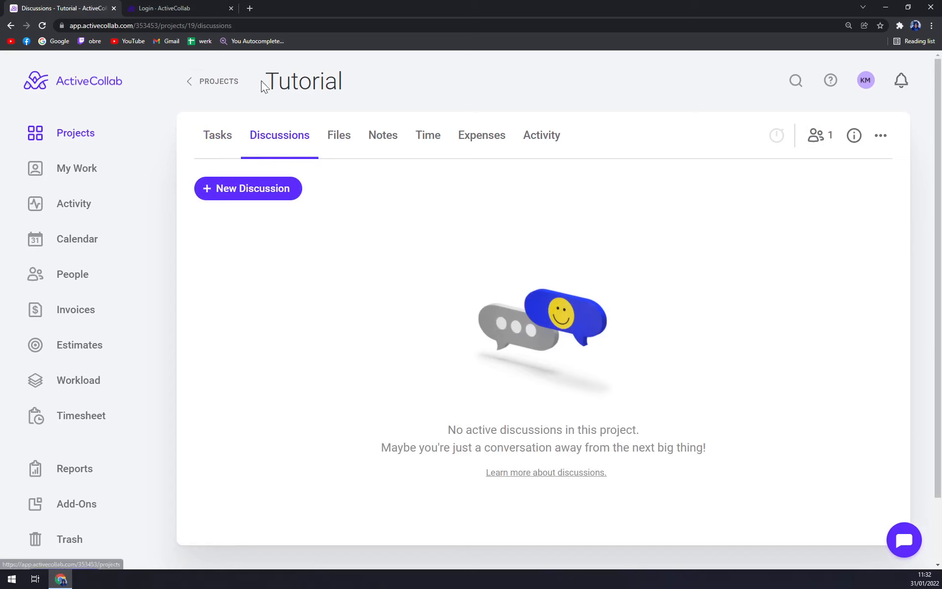
pyautogui.click(222, 83)
pyautogui.click(246, 224)
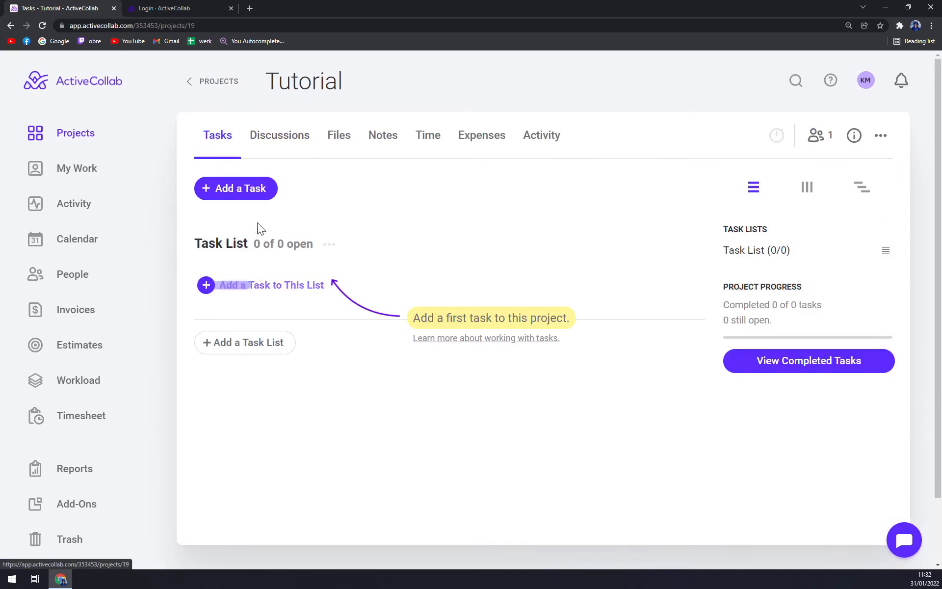
pyautogui.click(279, 137)
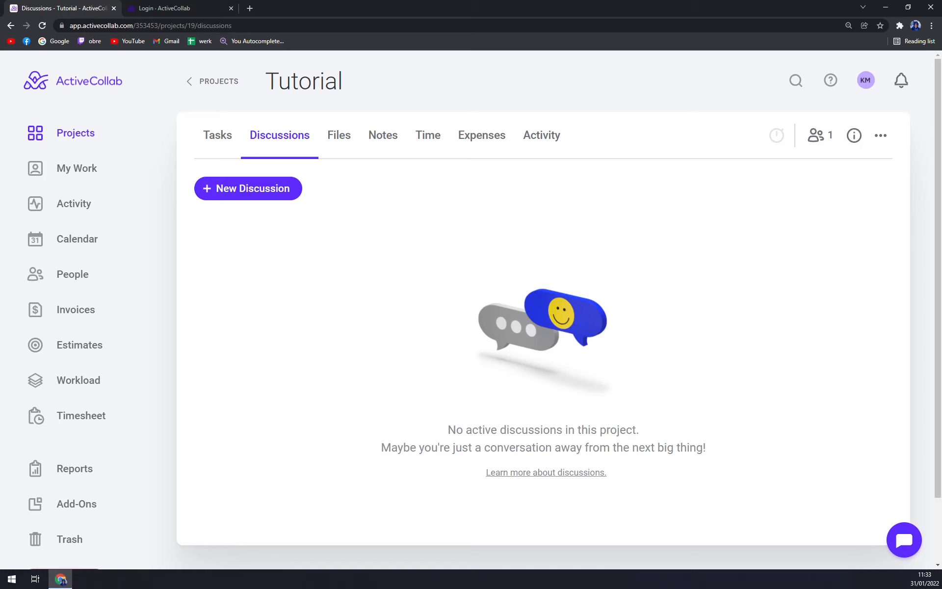
pyautogui.click(333, 142)
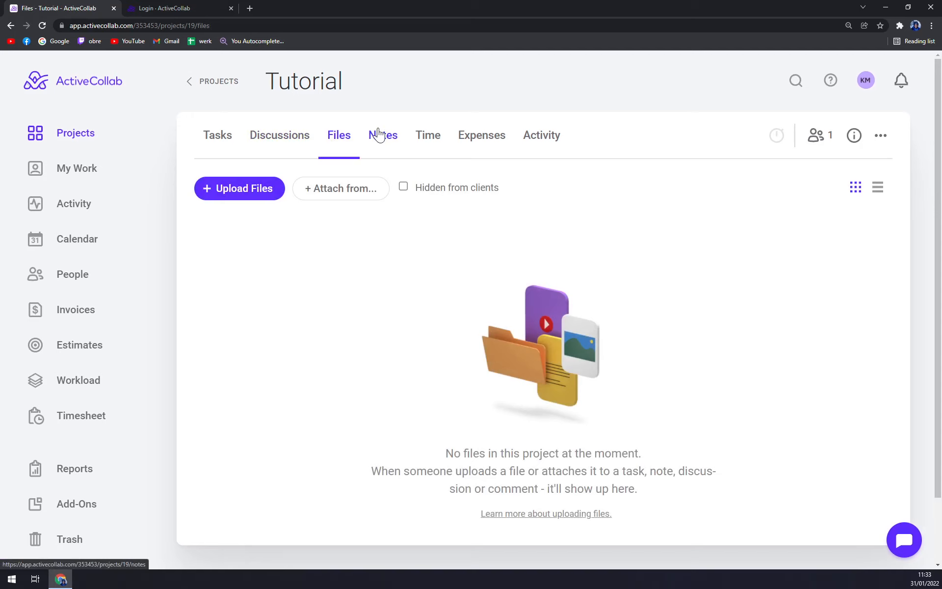
# View the project's Notes, Time, Expenses and Activity pages, then go to My Work
pyautogui.click(378, 133)
pyautogui.click(343, 143)
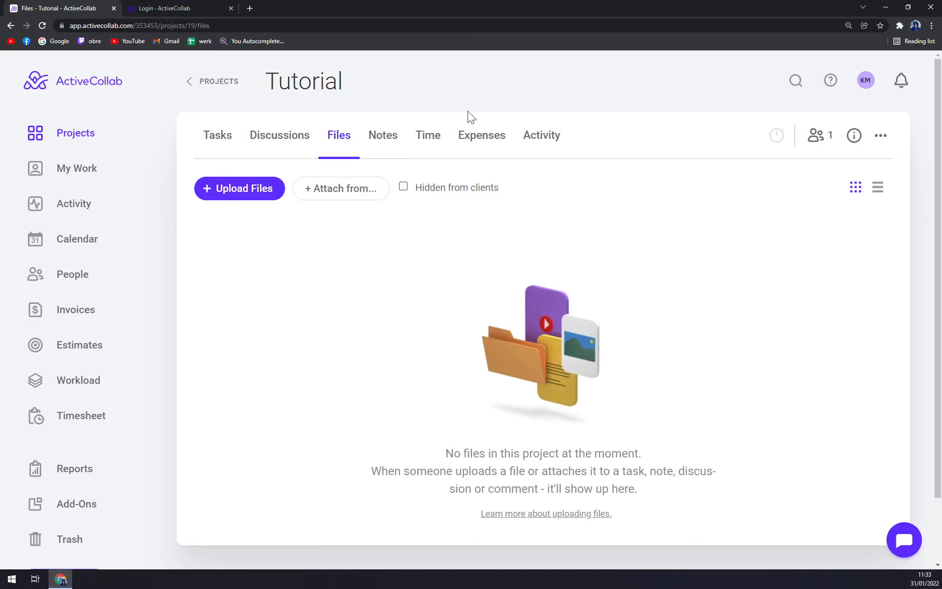
pyautogui.click(373, 143)
pyautogui.click(431, 139)
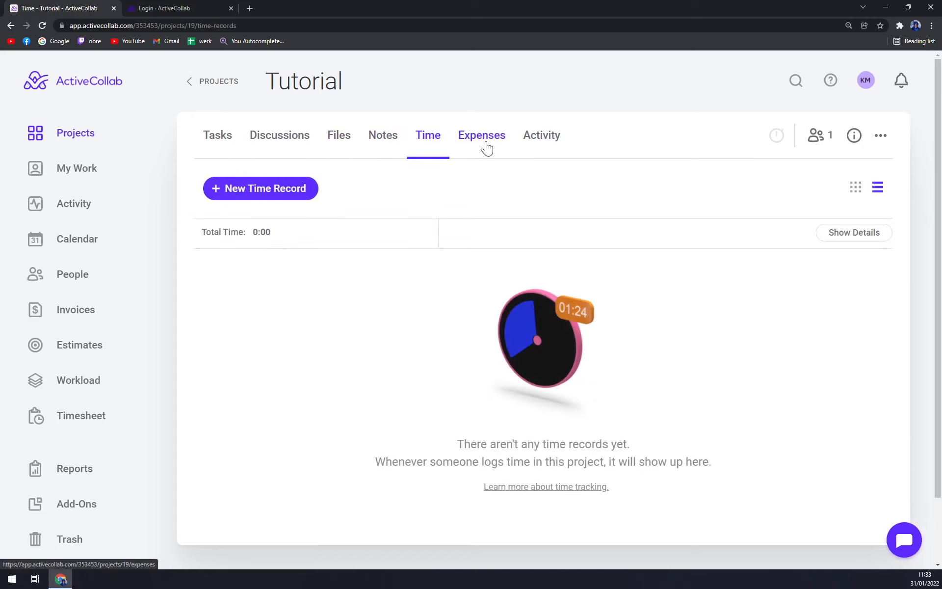
pyautogui.click(485, 145)
pyautogui.click(548, 154)
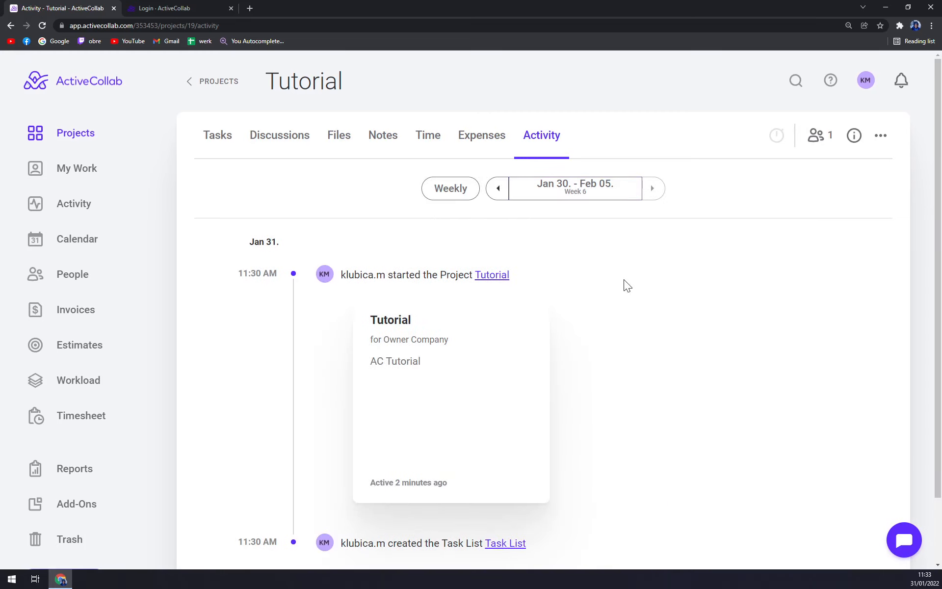
pyautogui.scroll(-1, 618, 279)
pyautogui.scroll(-2, 613, 282)
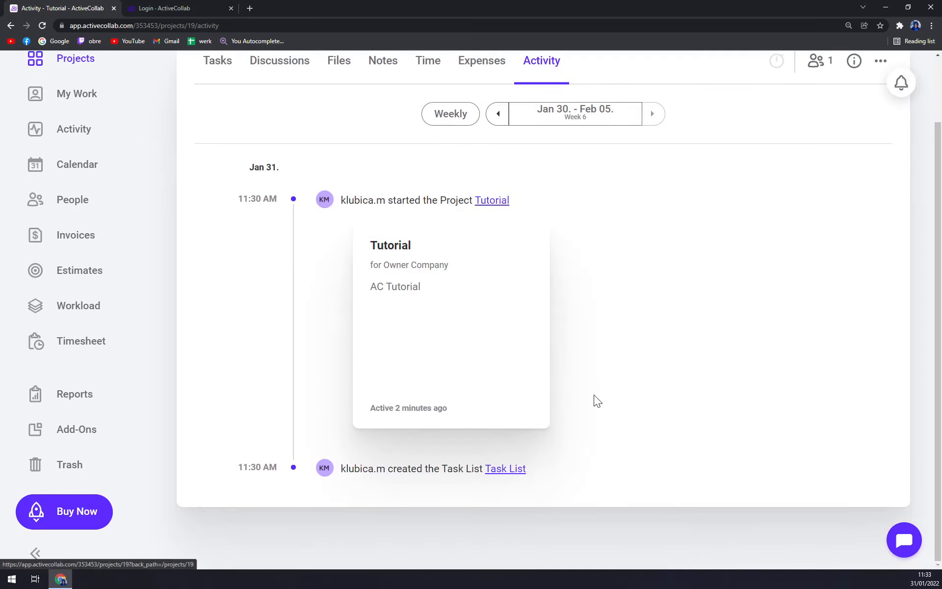
pyautogui.scroll(2, 595, 399)
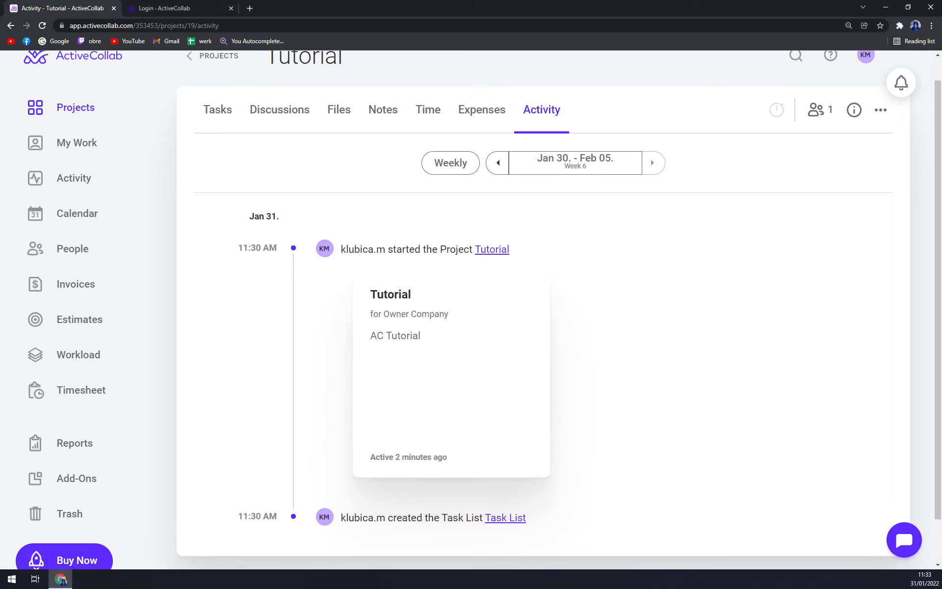
pyautogui.click(73, 143)
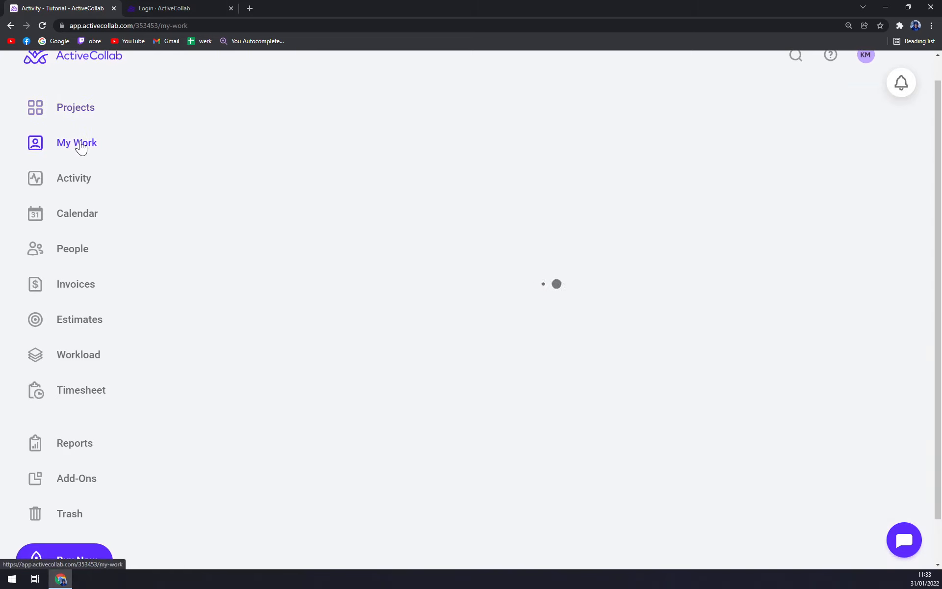
# From My Work, add task 'Creating Tutorial' to the Tutorial project and close its details
pyautogui.scroll(1, 328, 222)
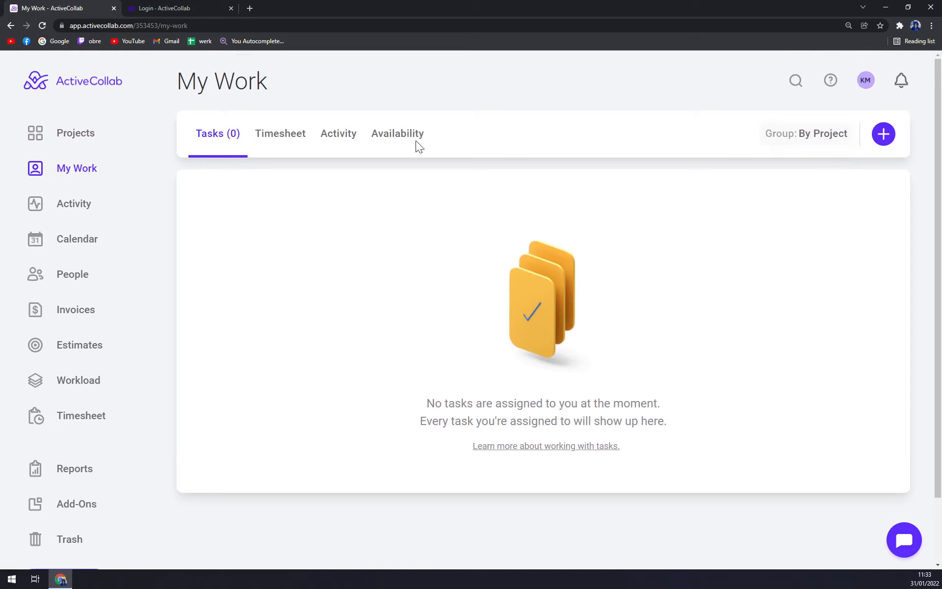
pyautogui.click(885, 135)
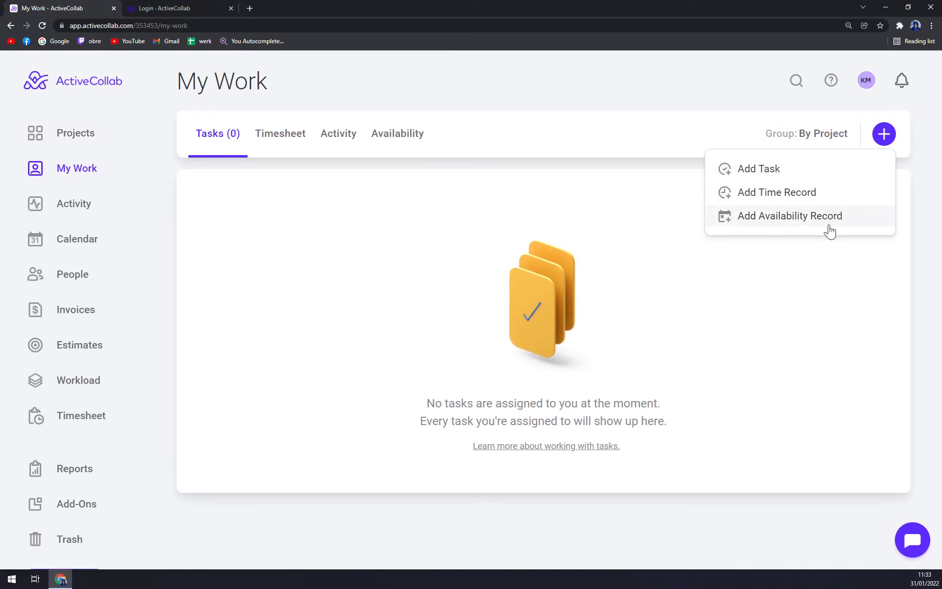
pyautogui.click(760, 180)
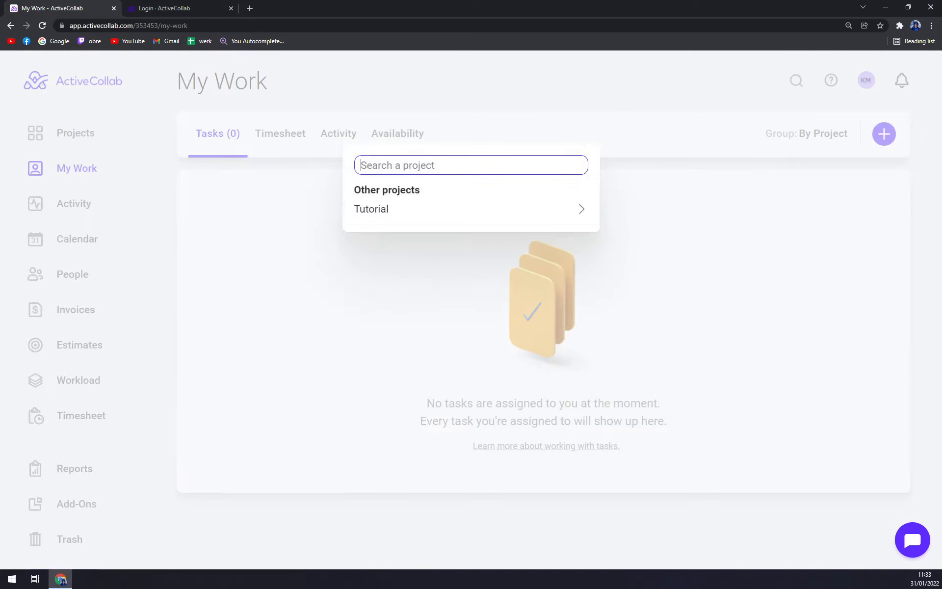
pyautogui.click(430, 217)
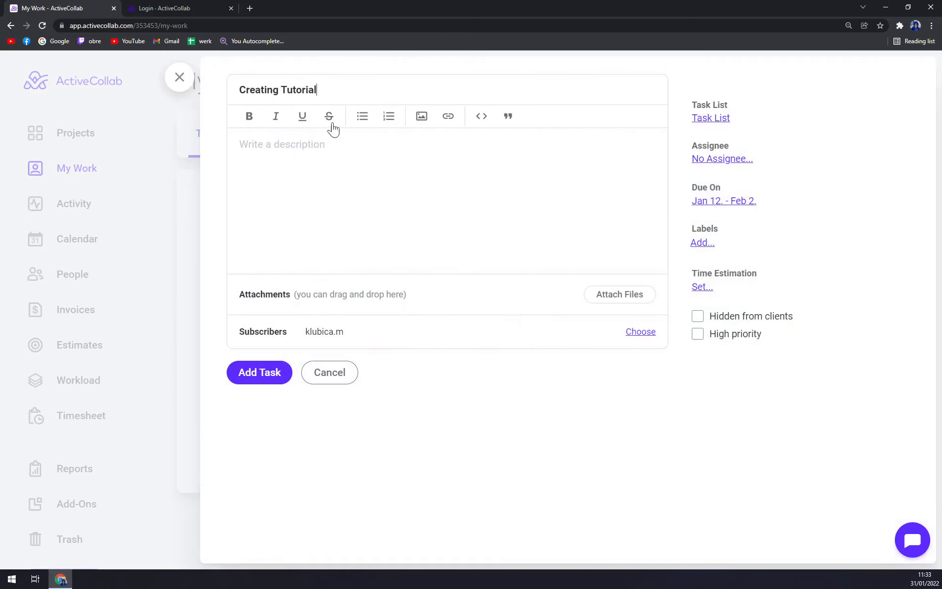
pyautogui.click(277, 382)
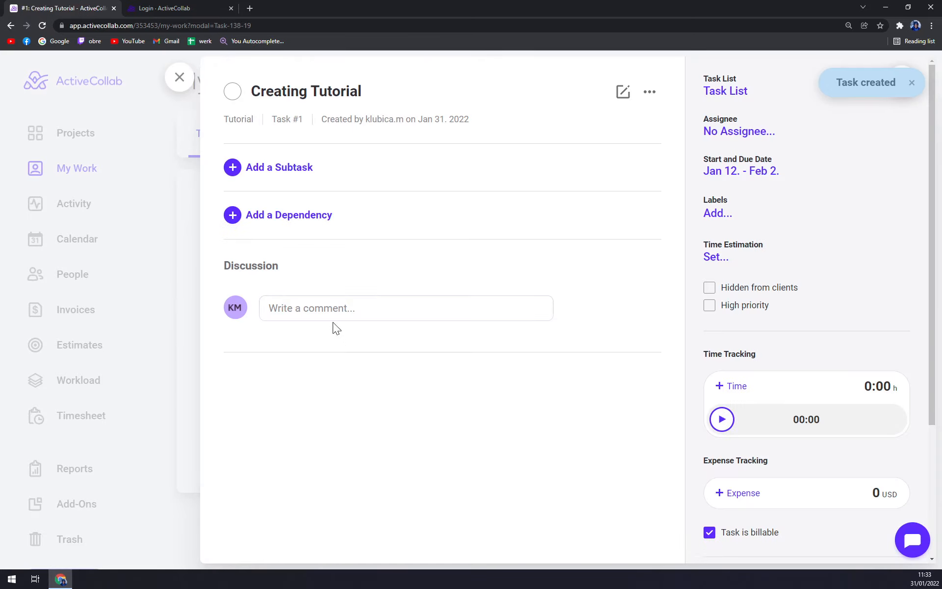
pyautogui.click(179, 77)
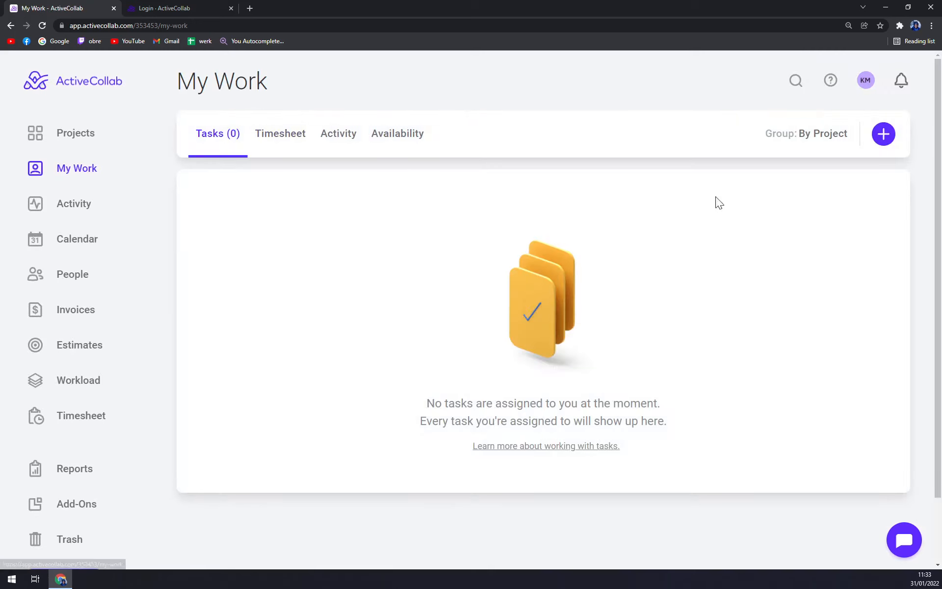
# Add task 'Tutrs' to the Tutorial project, close it, and mark it completed
pyautogui.click(872, 138)
pyautogui.click(754, 171)
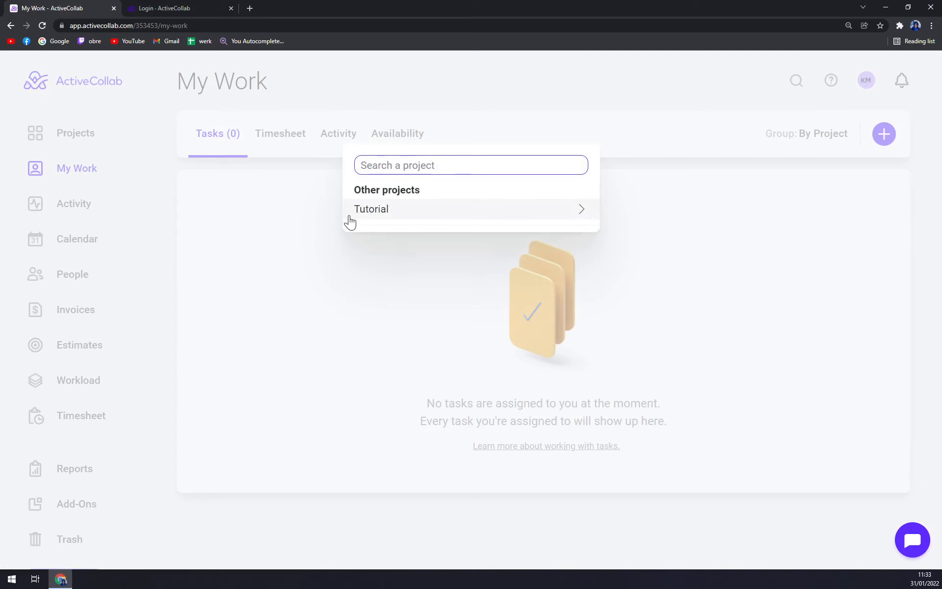
pyautogui.click(388, 210)
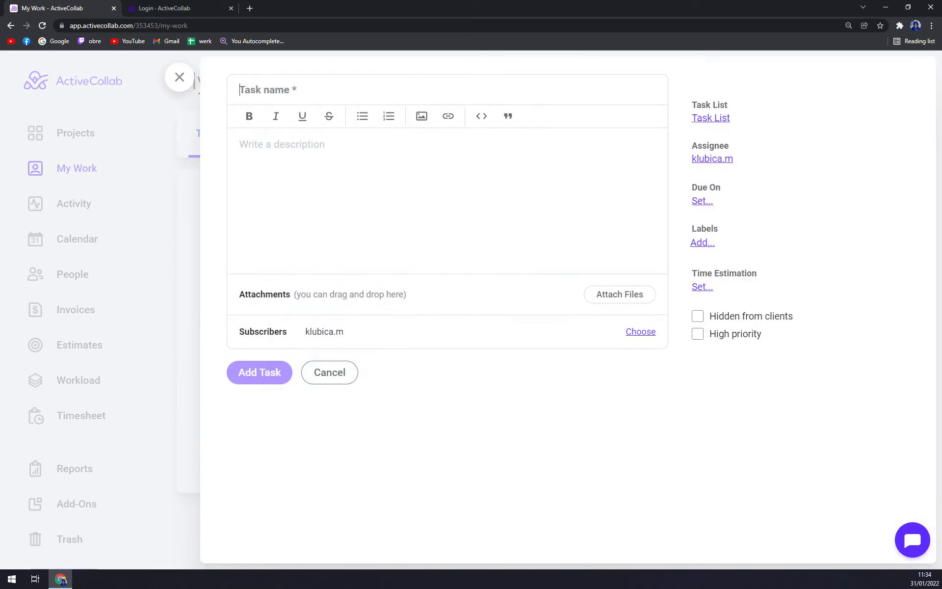
pyautogui.write('ssadsadad')
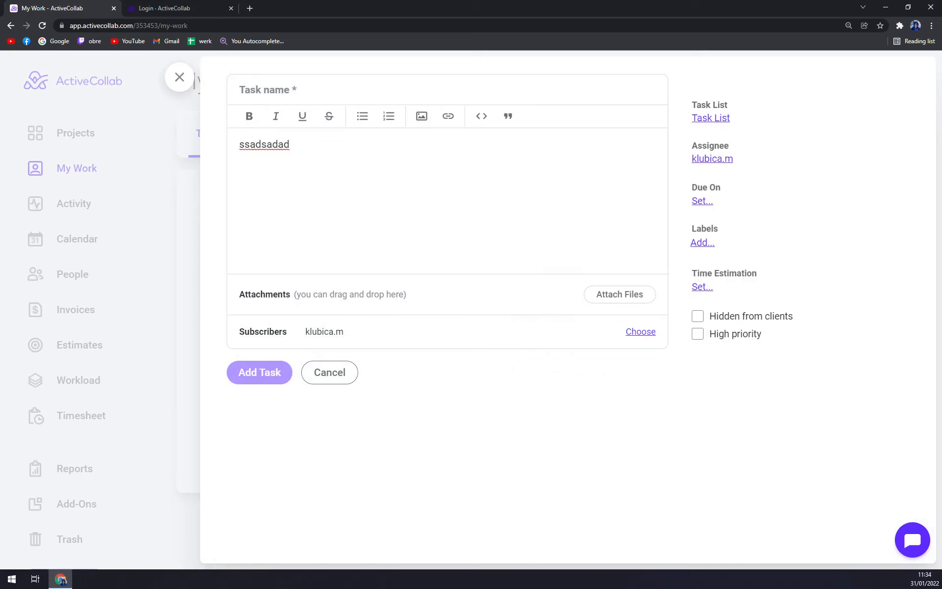
pyautogui.write('Tut')
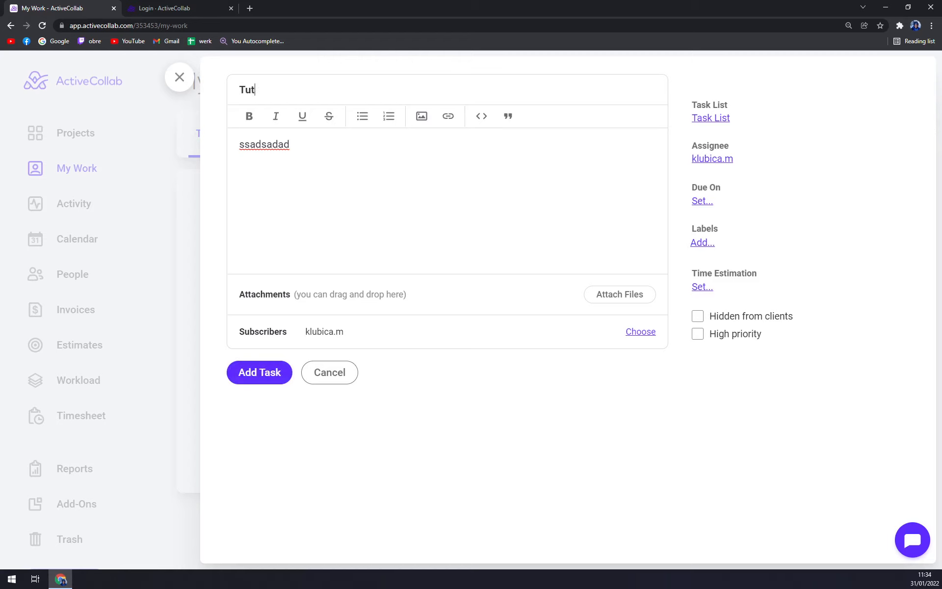
pyautogui.write('rs')
pyautogui.click(259, 379)
pyautogui.click(179, 80)
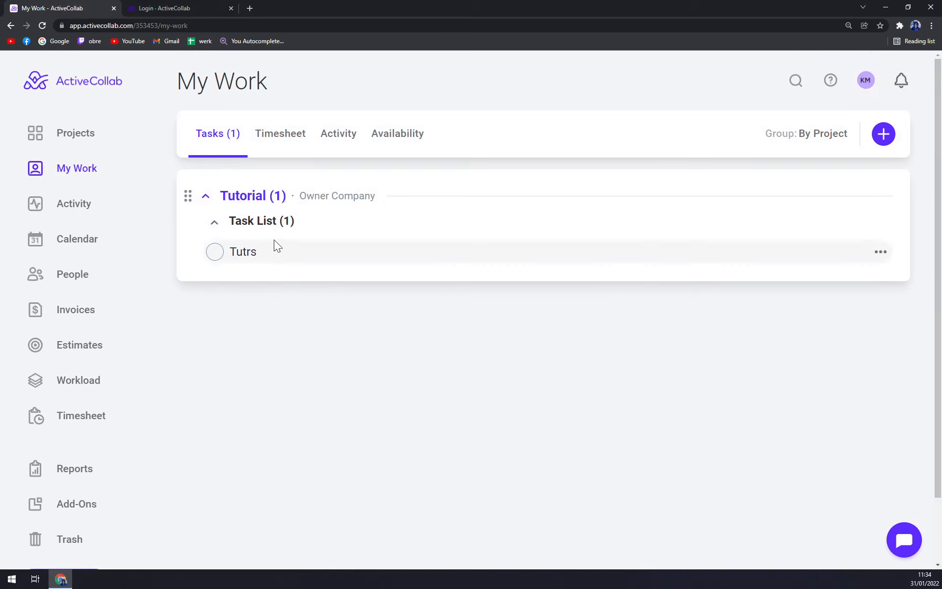
pyautogui.click(215, 251)
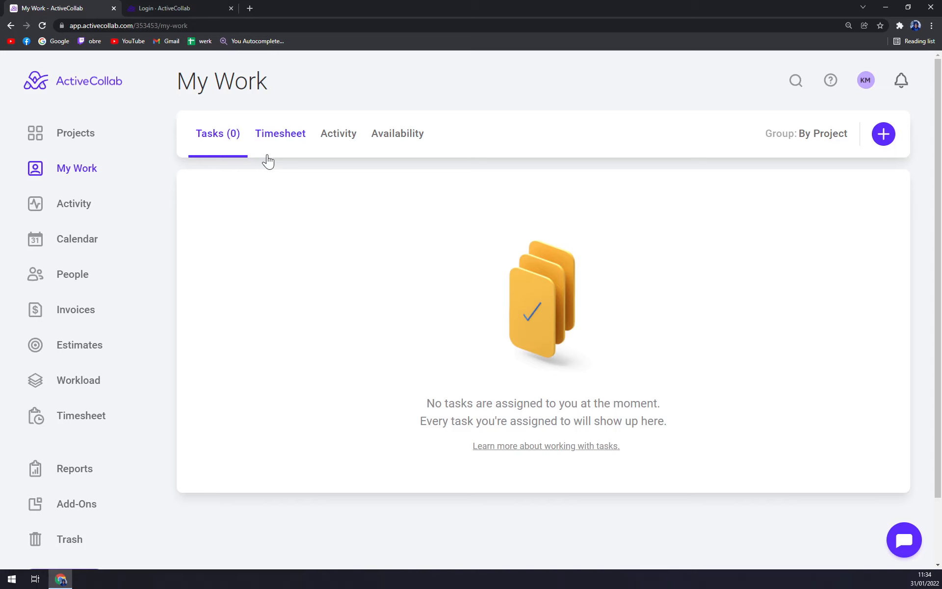
# Scroll through the workspace Activity feed, then view the Calendar and the People page
pyautogui.click(70, 208)
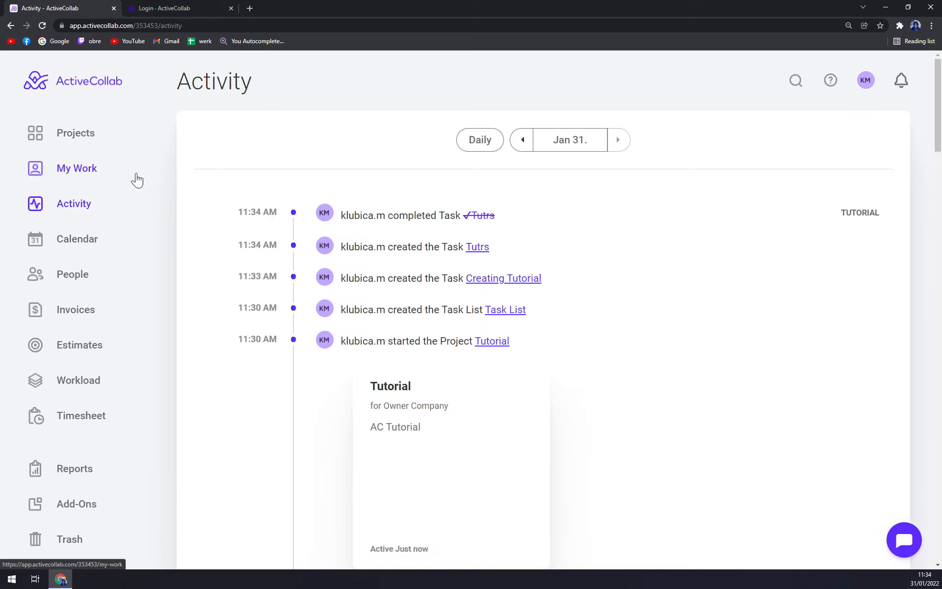
pyautogui.scroll(-12, 448, 248)
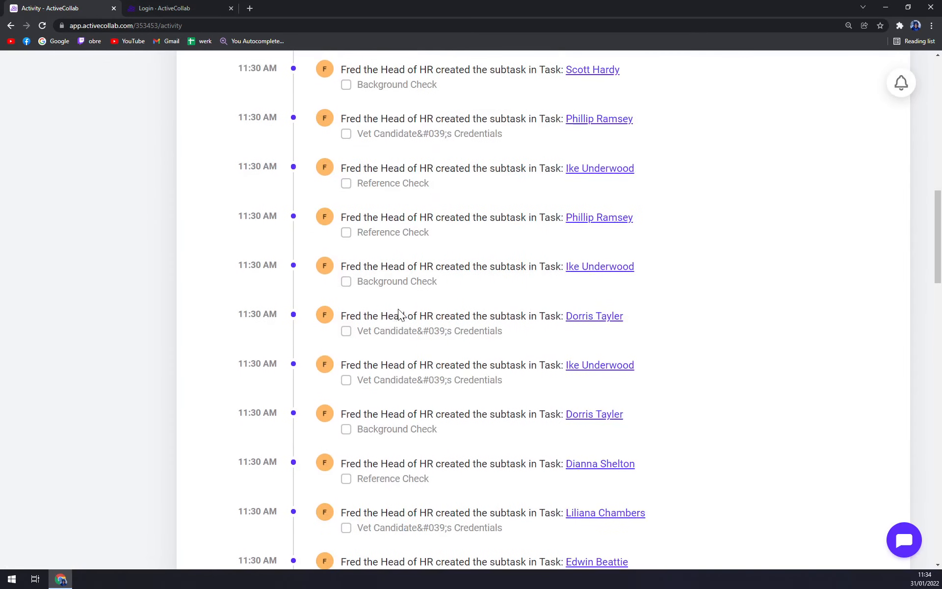
pyautogui.scroll(6, 396, 319)
pyautogui.scroll(7, 397, 329)
pyautogui.scroll(-15, 414, 322)
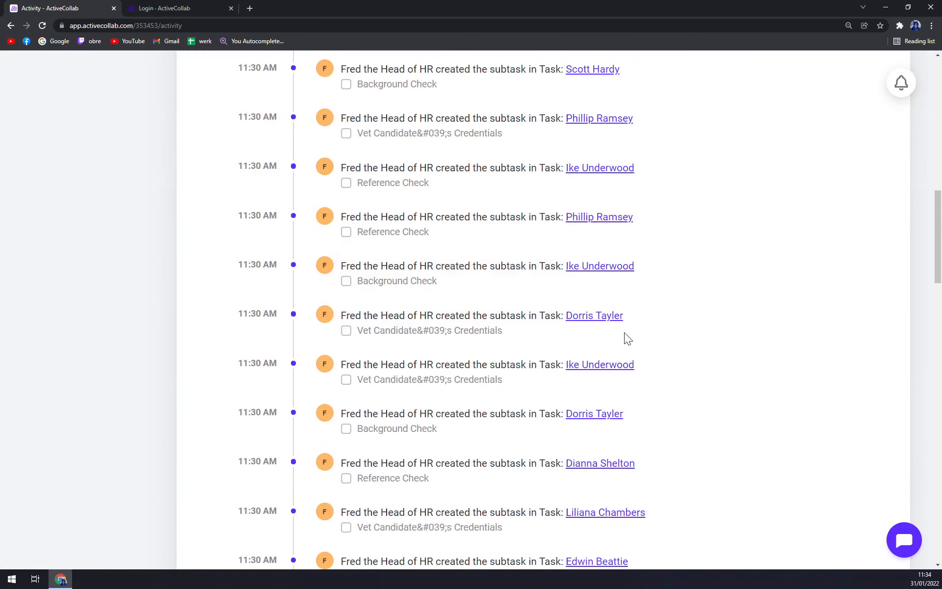
pyautogui.scroll(4, 627, 330)
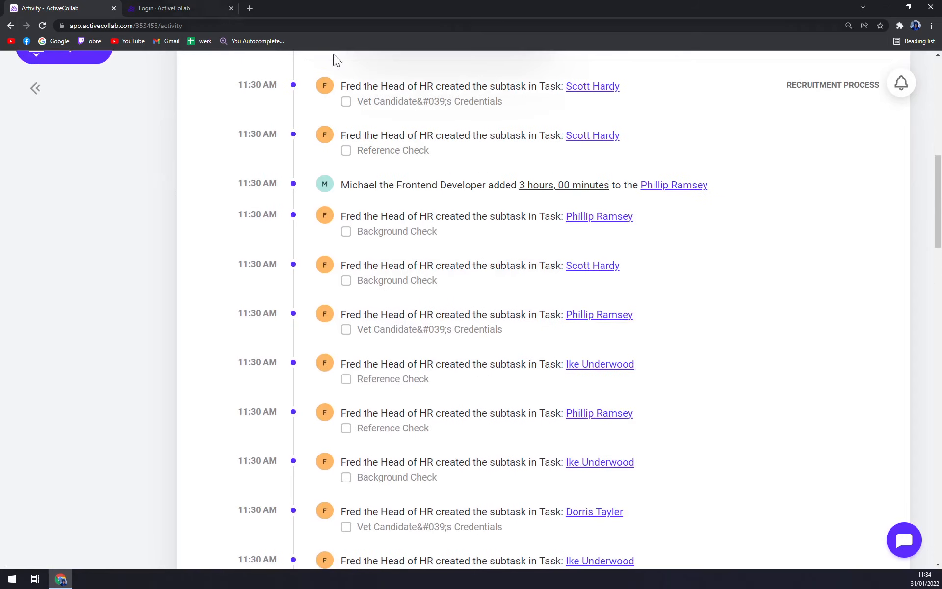
pyautogui.scroll(10, 458, 322)
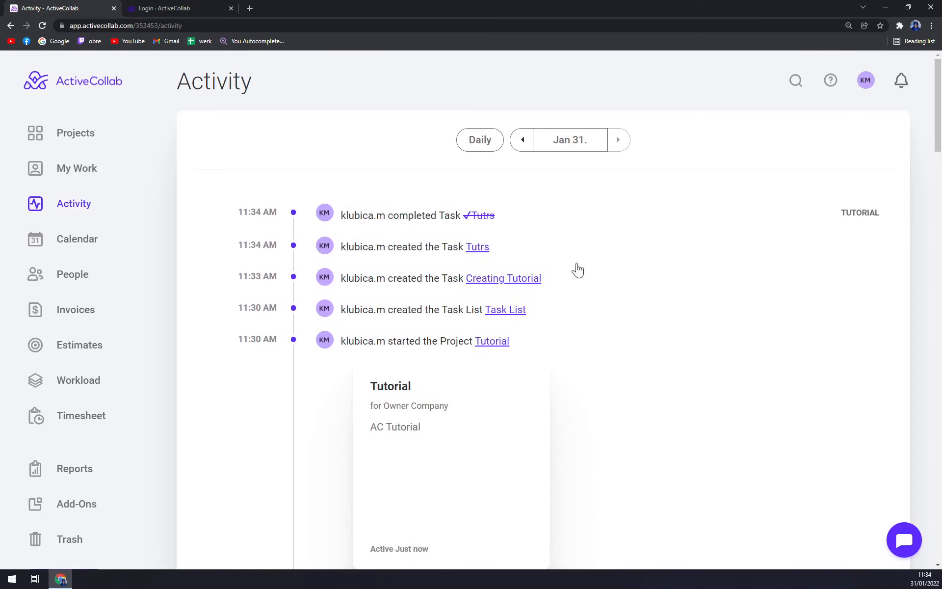
pyautogui.scroll(-4, 558, 376)
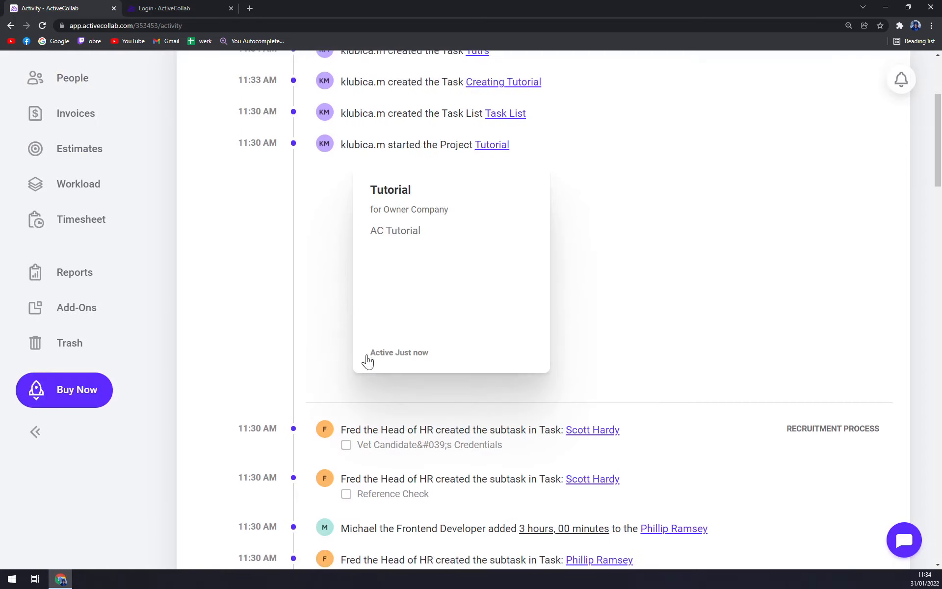
pyautogui.scroll(4, 586, 487)
pyautogui.click(69, 248)
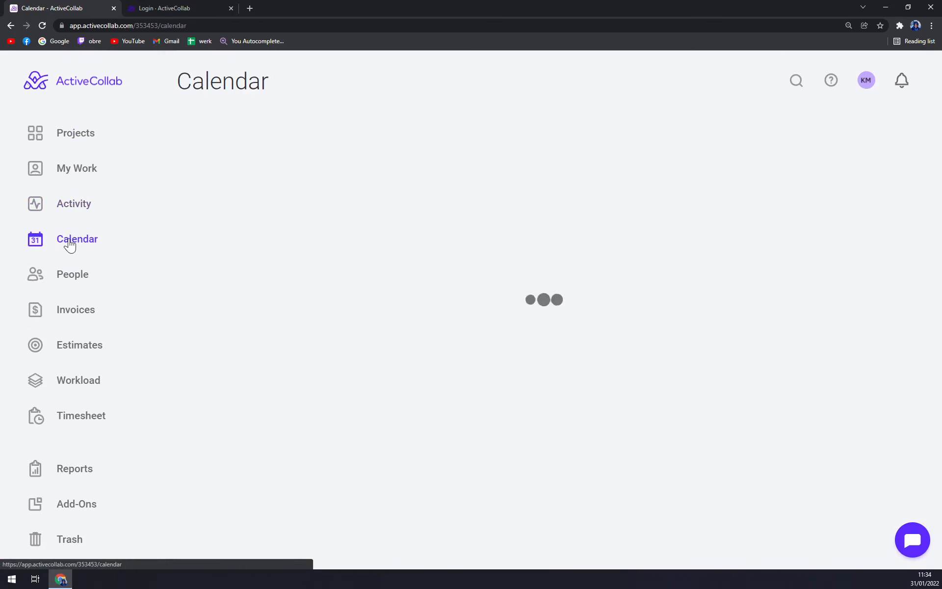
pyautogui.click(75, 283)
# Enter the new person's e-mail address in the Invite People form
pyautogui.click(249, 137)
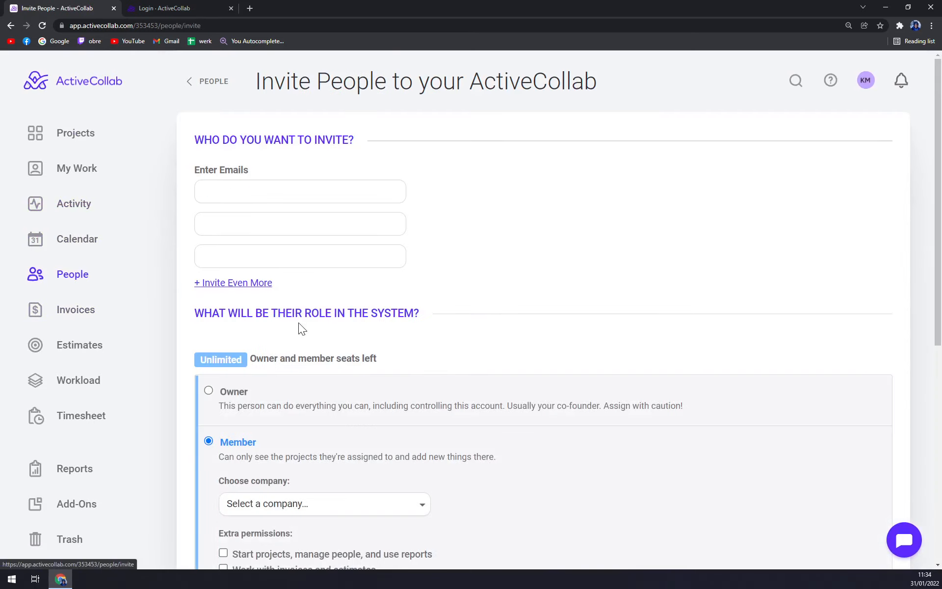
pyautogui.scroll(-3, 497, 227)
pyautogui.scroll(3, 496, 224)
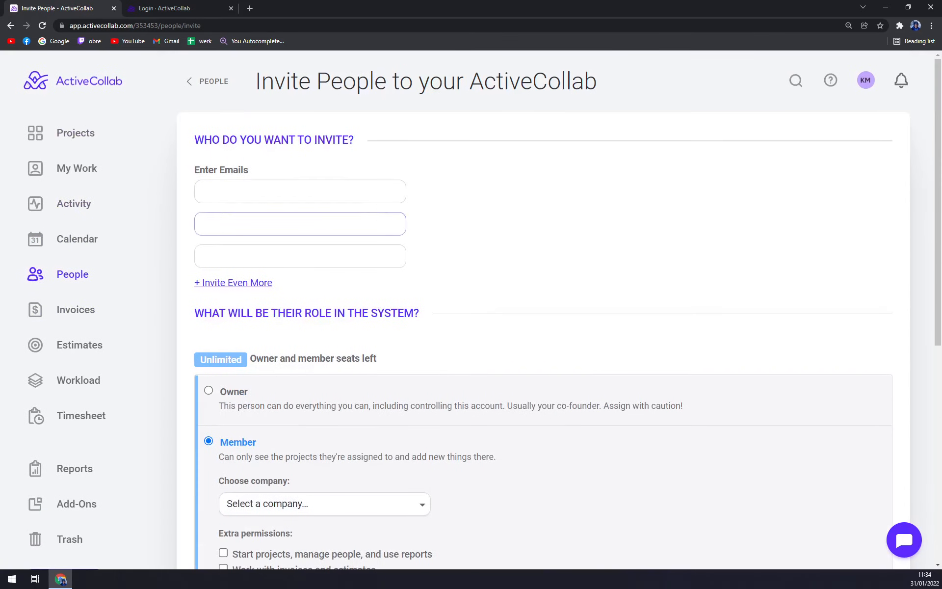
pyautogui.click(306, 192)
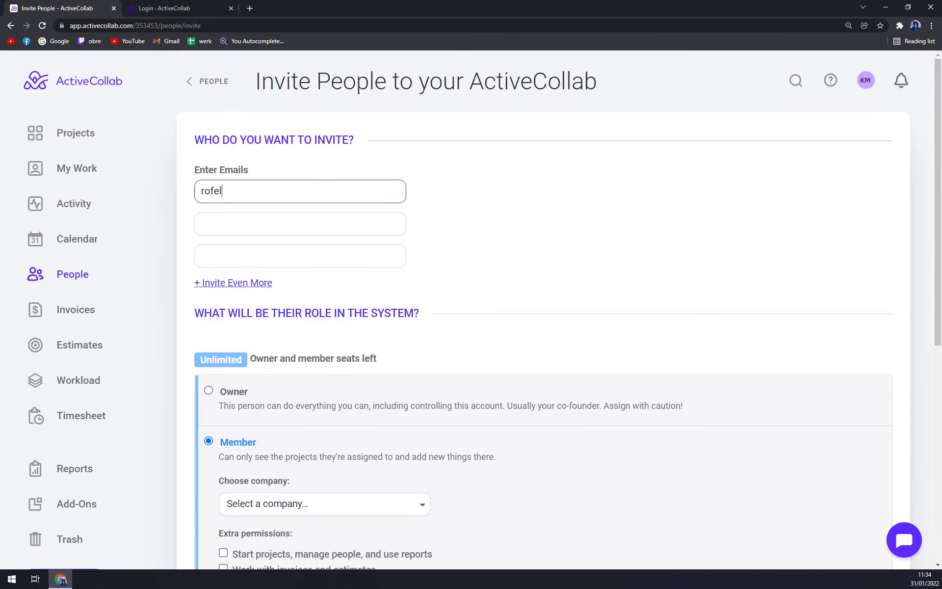
pyautogui.press('Tab')
pyautogui.click(496, 208)
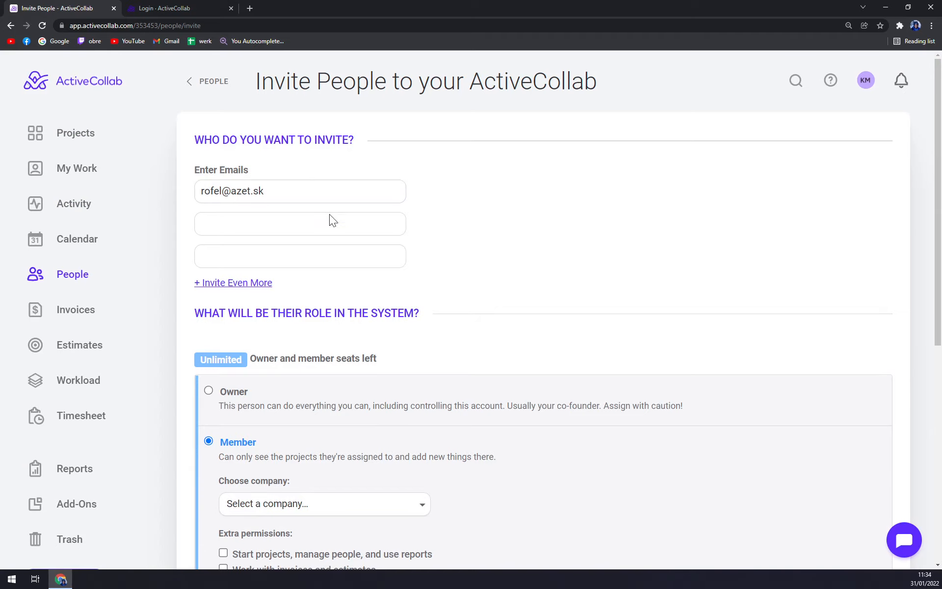
# Try the Owner role for the invitee, then switch back to Member
pyautogui.scroll(-2, 328, 213)
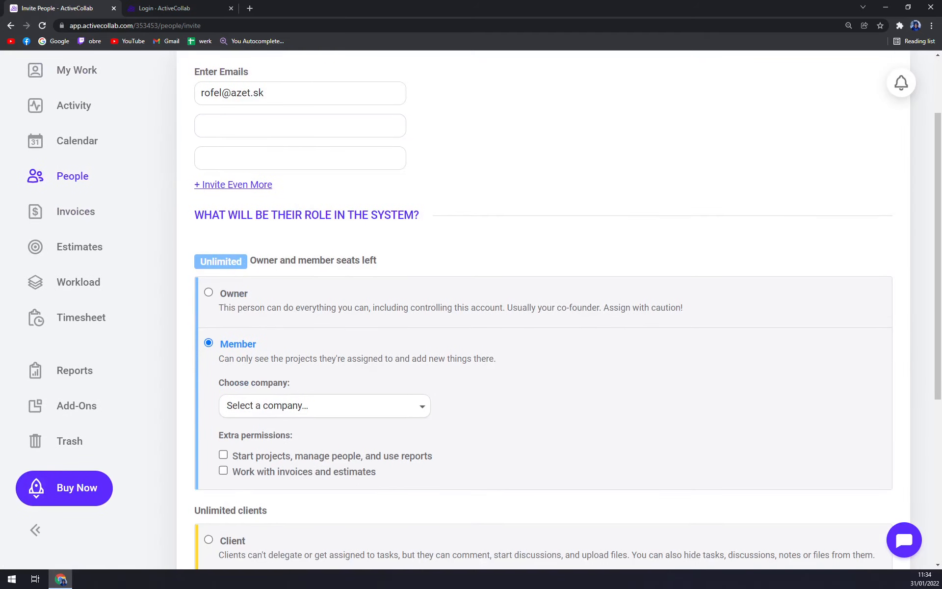
pyautogui.scroll(-1, 326, 225)
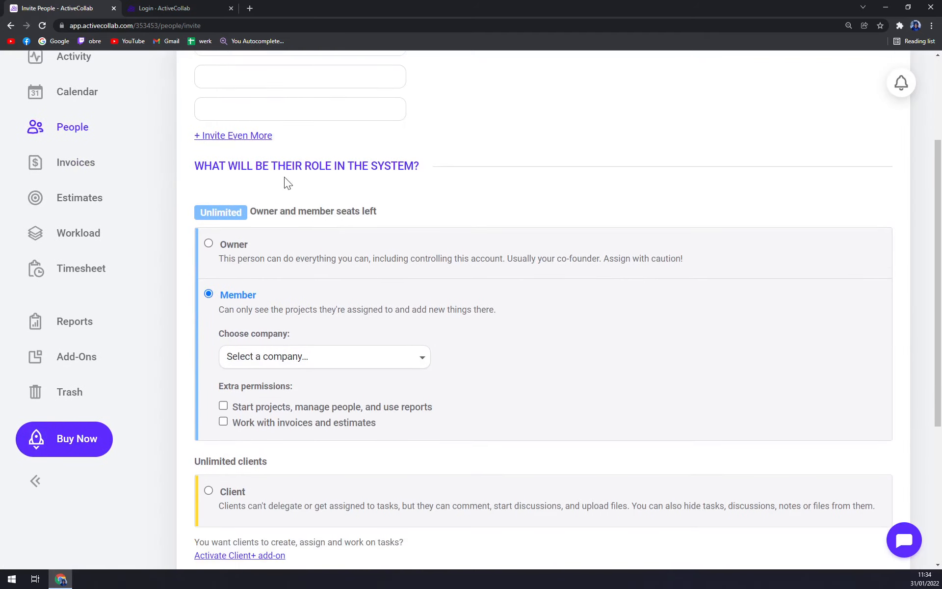
pyautogui.scroll(-1, 230, 278)
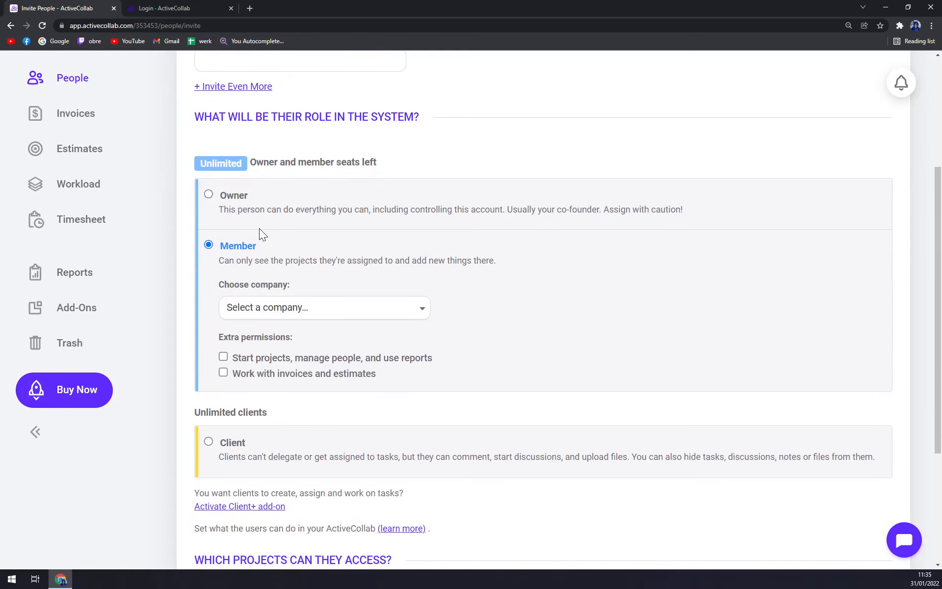
pyautogui.click(239, 199)
pyautogui.click(282, 258)
pyautogui.scroll(-4, 241, 255)
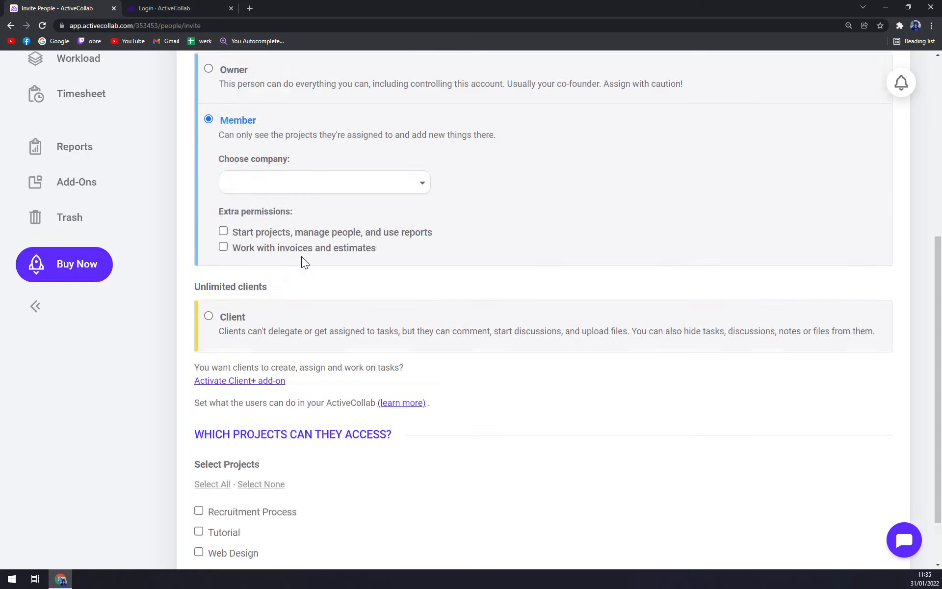
pyautogui.scroll(3, 284, 133)
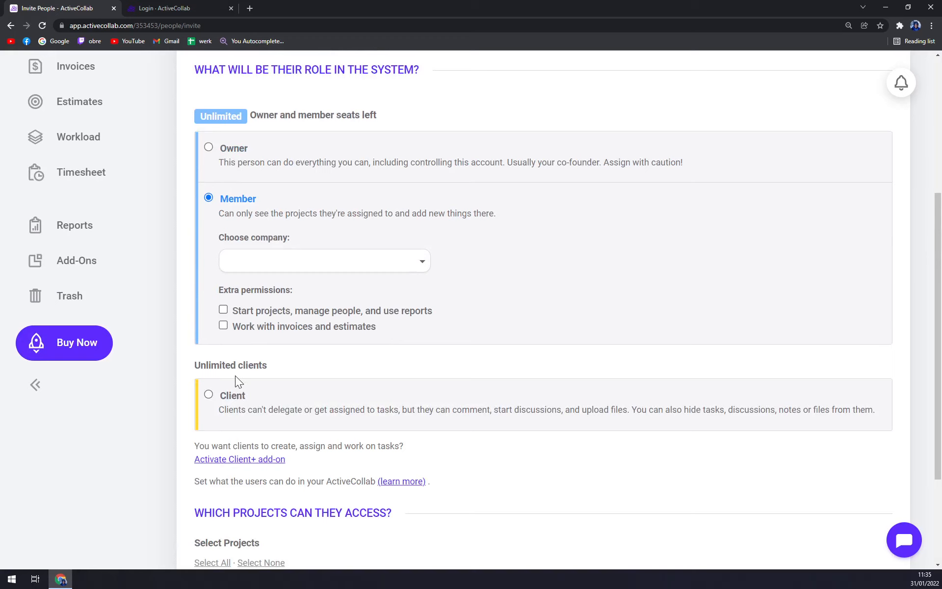
# Check the Client role's company choices, restore Member and send the invitation
pyautogui.click(236, 396)
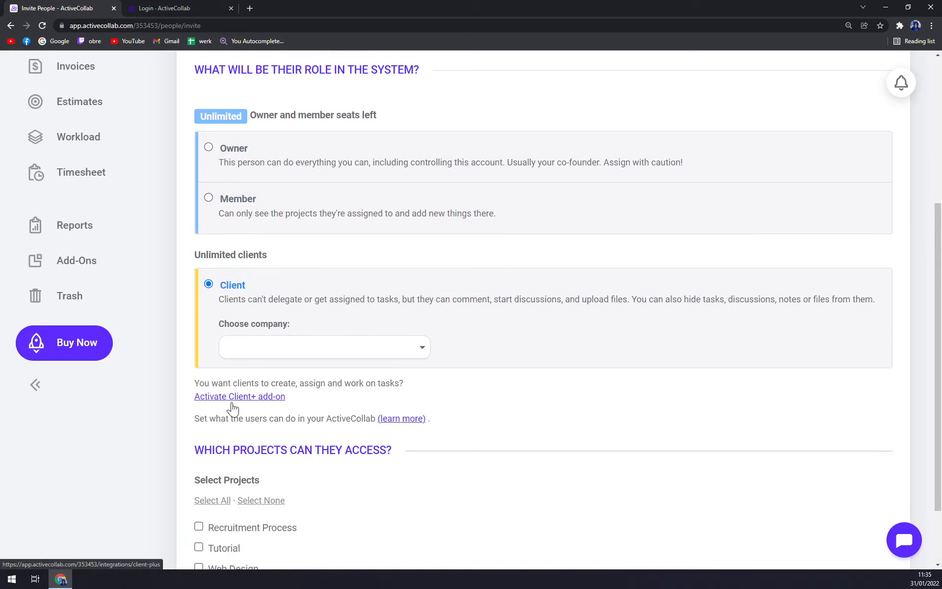
pyautogui.click(307, 347)
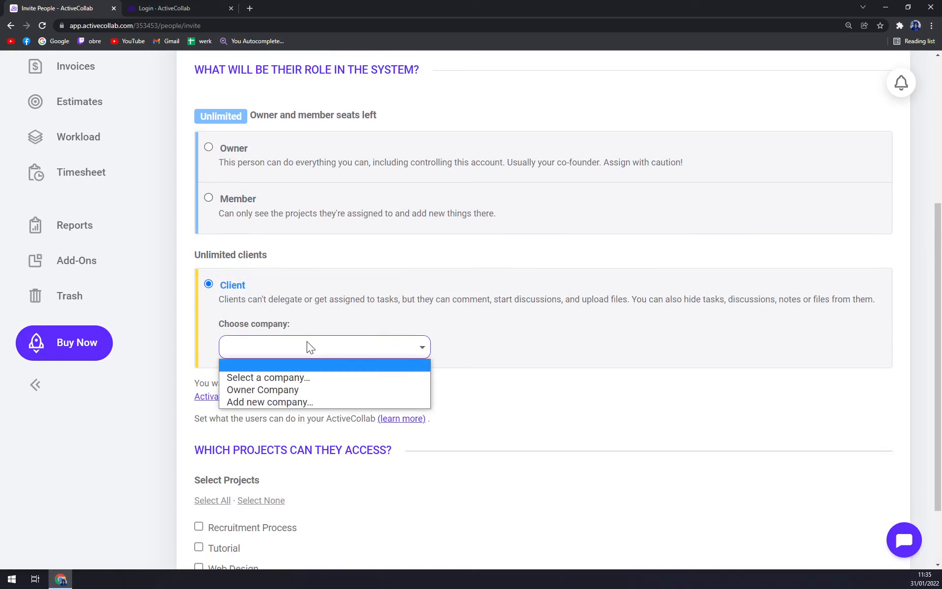
pyautogui.click(547, 354)
pyautogui.click(239, 198)
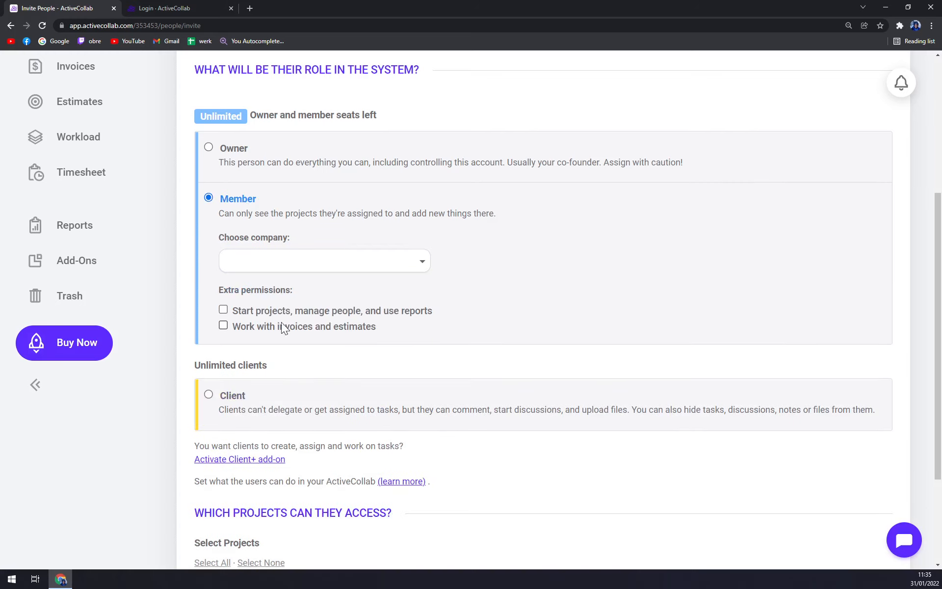
pyautogui.scroll(-3, 384, 314)
pyautogui.click(277, 523)
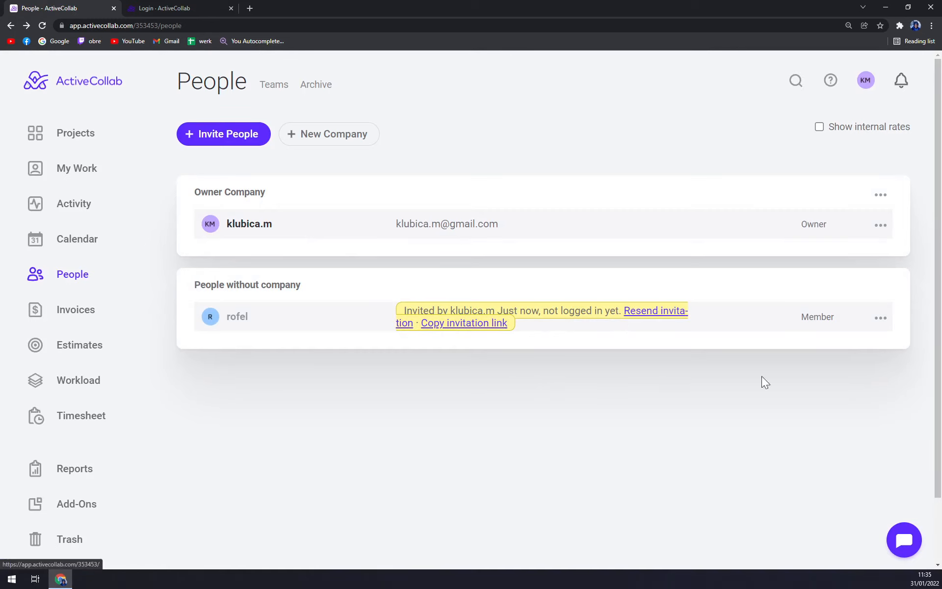
# Start a new invoice from the Invoices page, with ID 0001
pyautogui.click(81, 309)
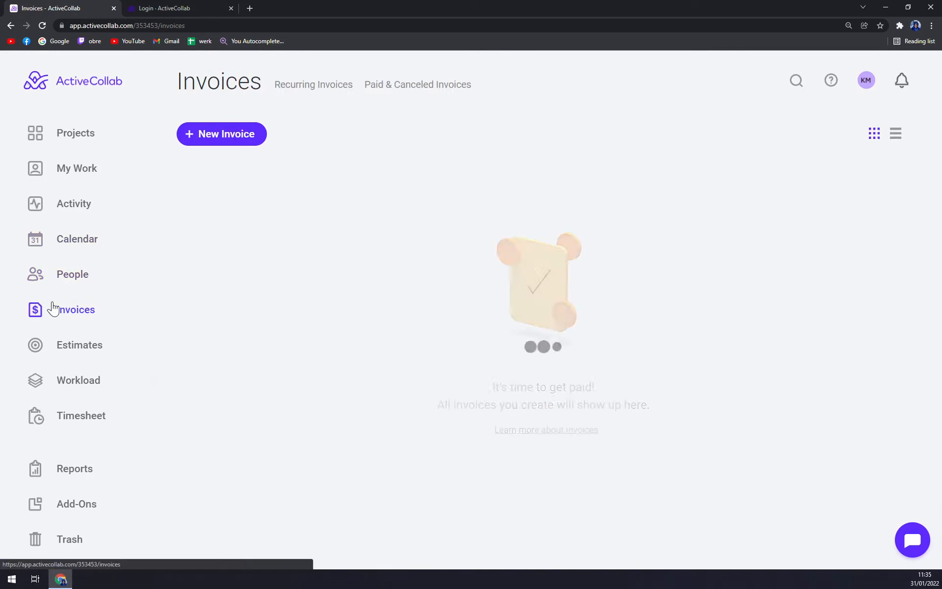
pyautogui.click(223, 134)
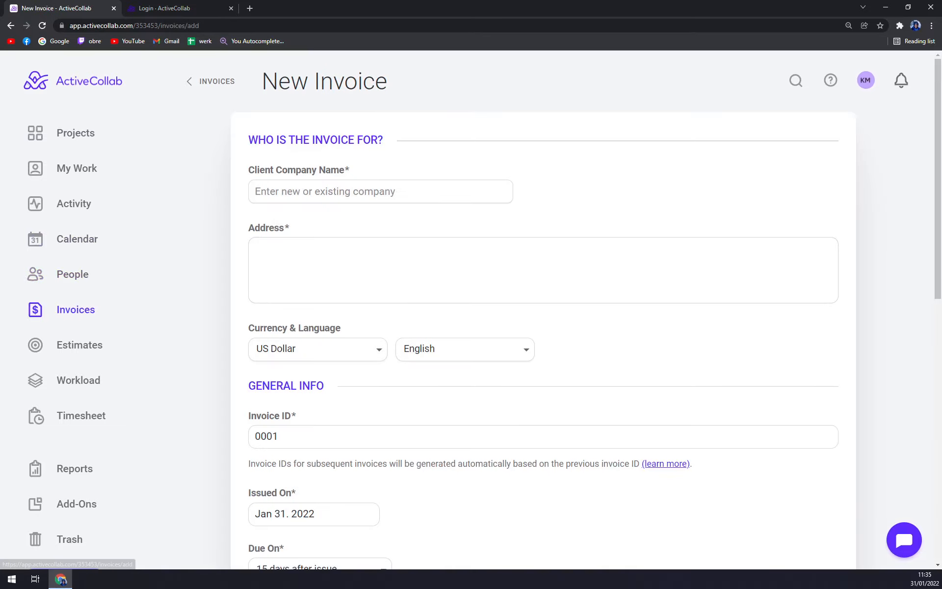
pyautogui.scroll(-8, 579, 324)
pyautogui.scroll(10, 600, 341)
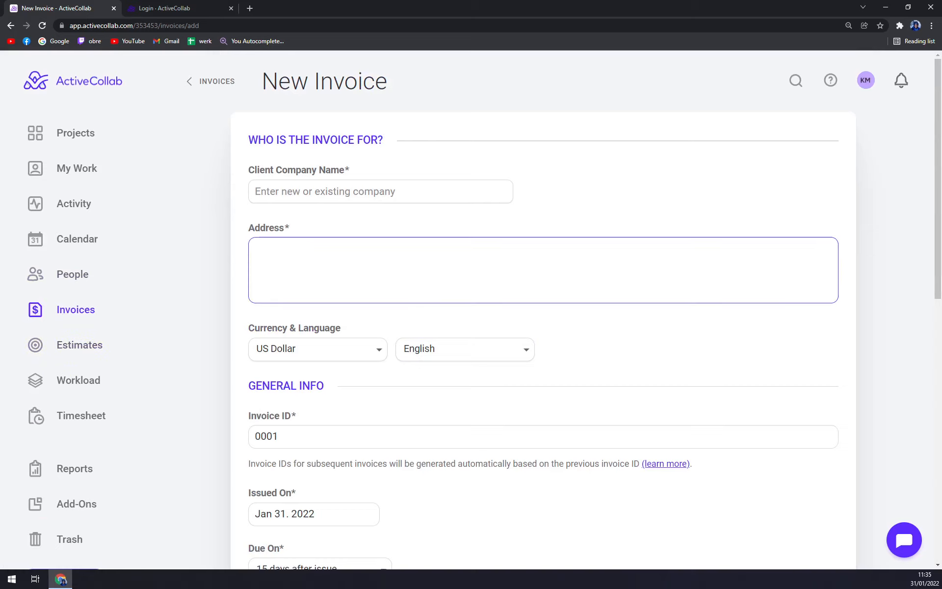
pyautogui.click(377, 193)
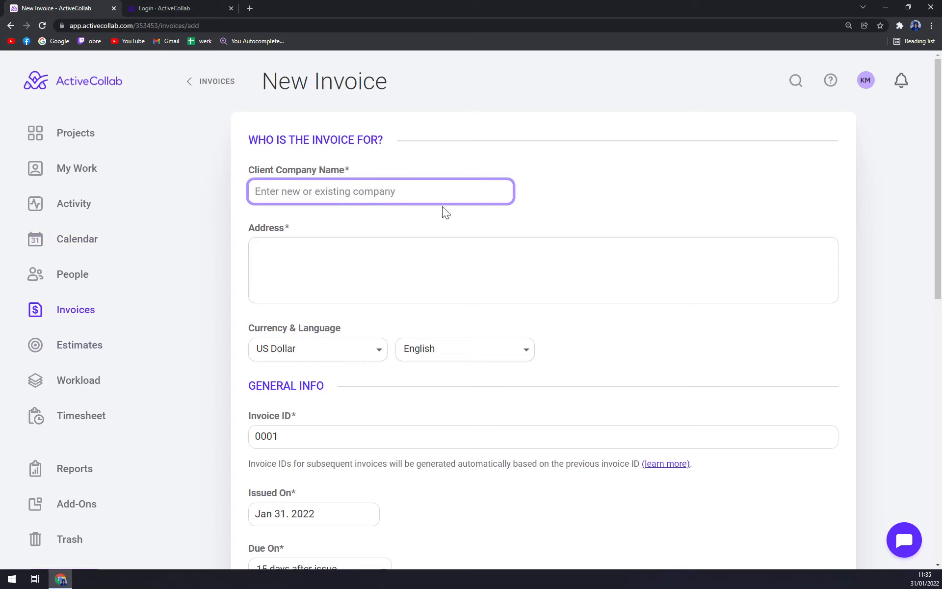
pyautogui.scroll(-1, 452, 357)
pyautogui.scroll(1, 302, 267)
pyautogui.press('Tab')
# Set the invoice currency to Mozambican Metical, leaving the billing address blank
pyautogui.click(346, 348)
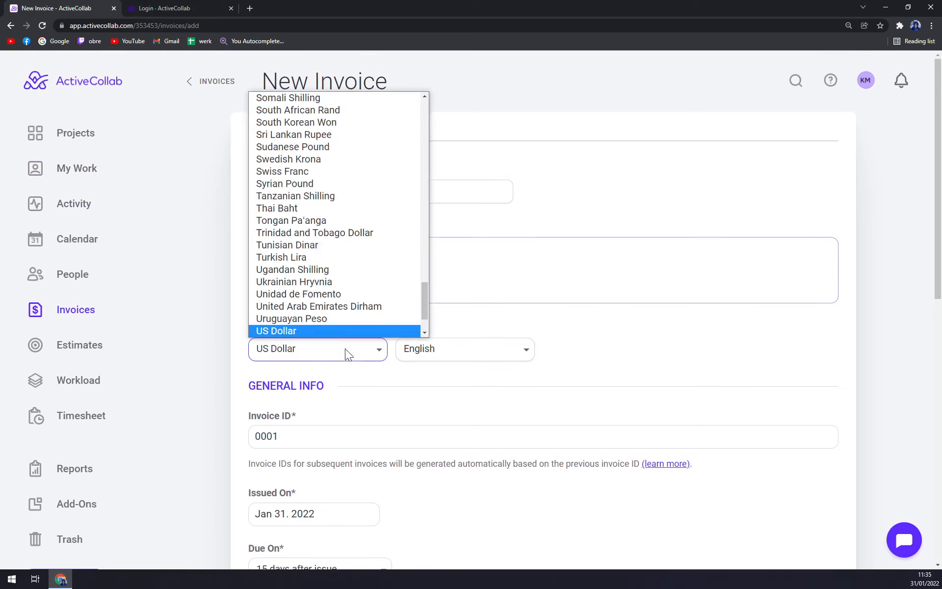
pyautogui.scroll(8, 328, 253)
pyautogui.click(356, 210)
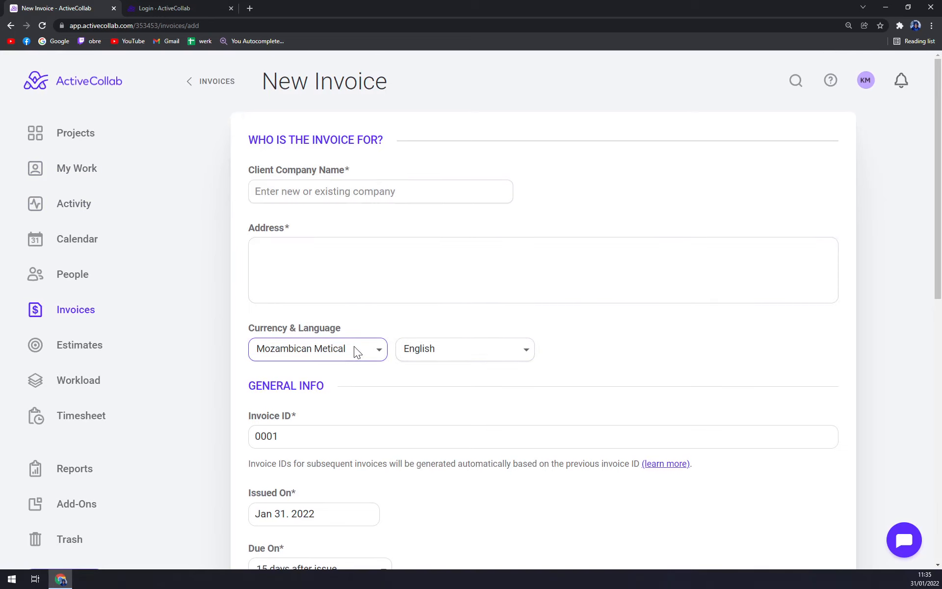
pyautogui.scroll(-3, 364, 410)
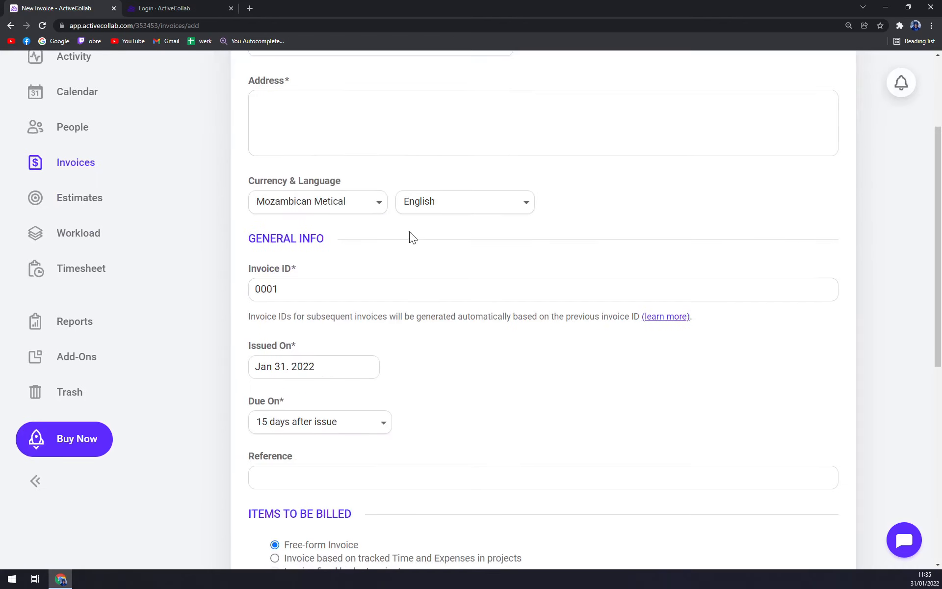
pyautogui.scroll(3, 167, 315)
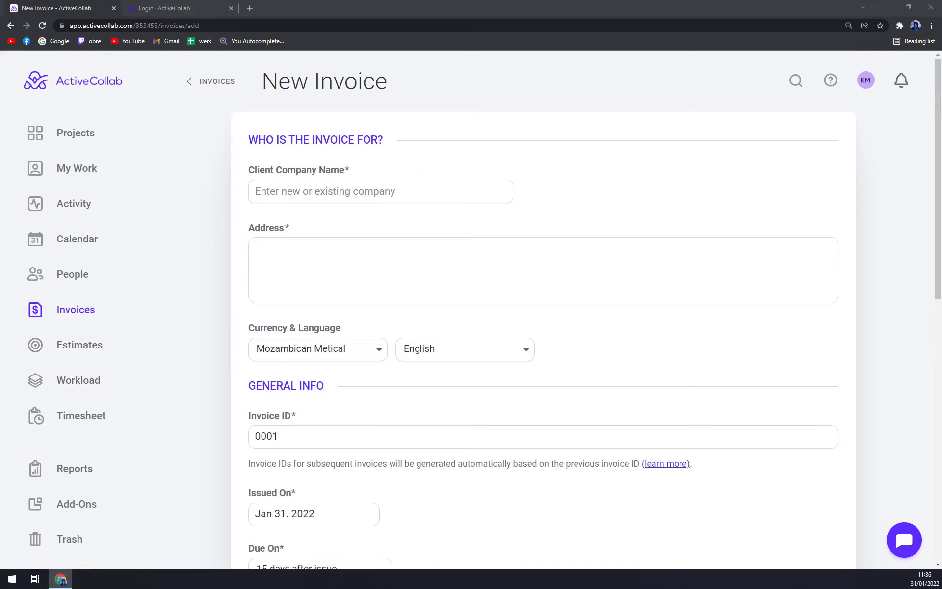
pyautogui.click(373, 268)
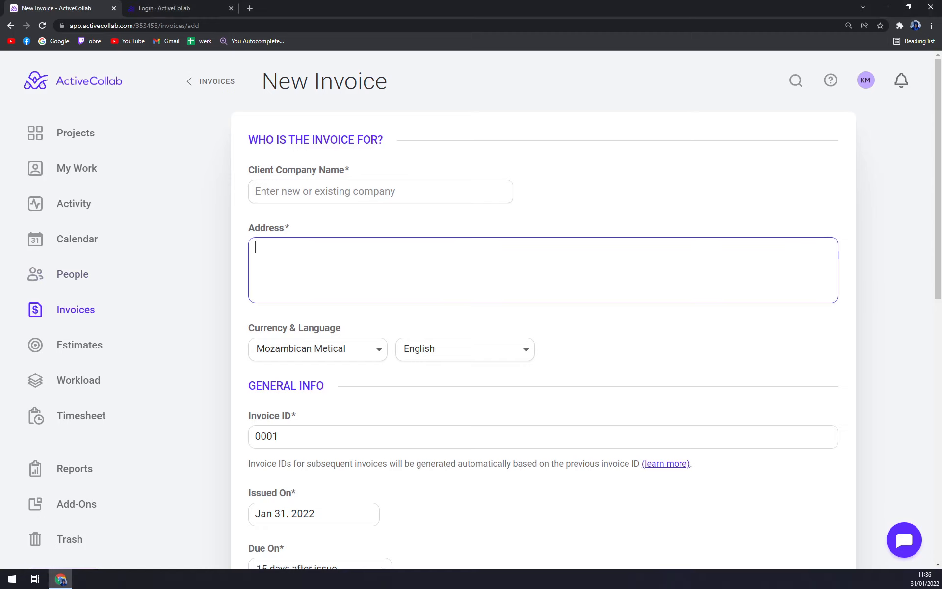
pyautogui.click(234, 252)
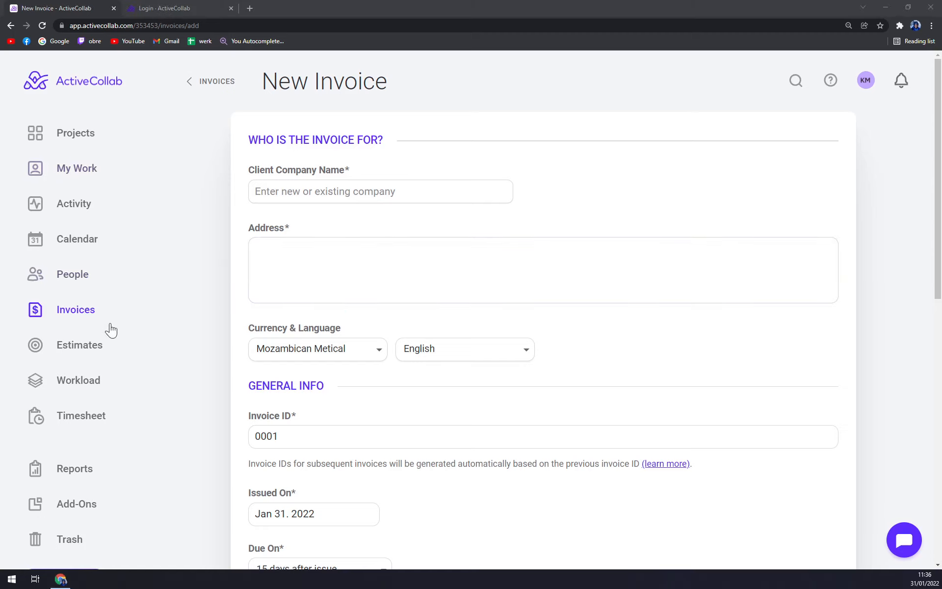
# View the Estimates page, then Workload, dismissing its tips videos
pyautogui.click(105, 357)
pyautogui.scroll(-2, 138, 336)
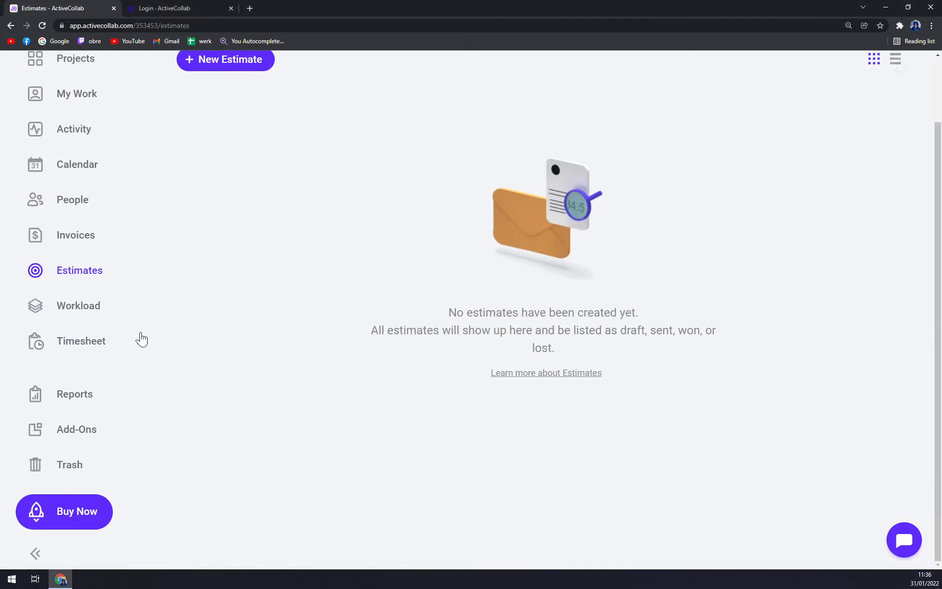
pyautogui.click(112, 309)
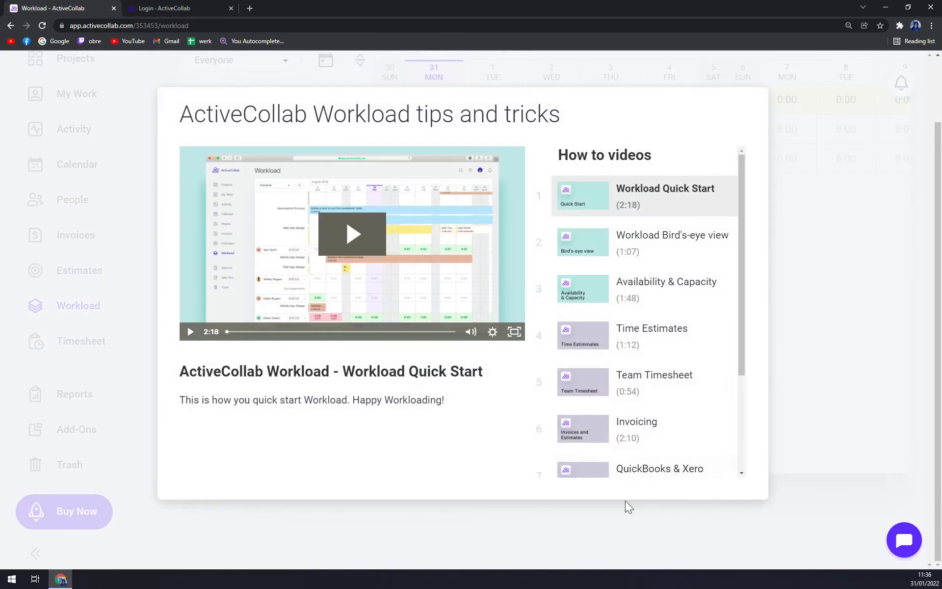
pyautogui.scroll(-3, 611, 403)
pyautogui.click(444, 529)
pyautogui.scroll(2, 475, 457)
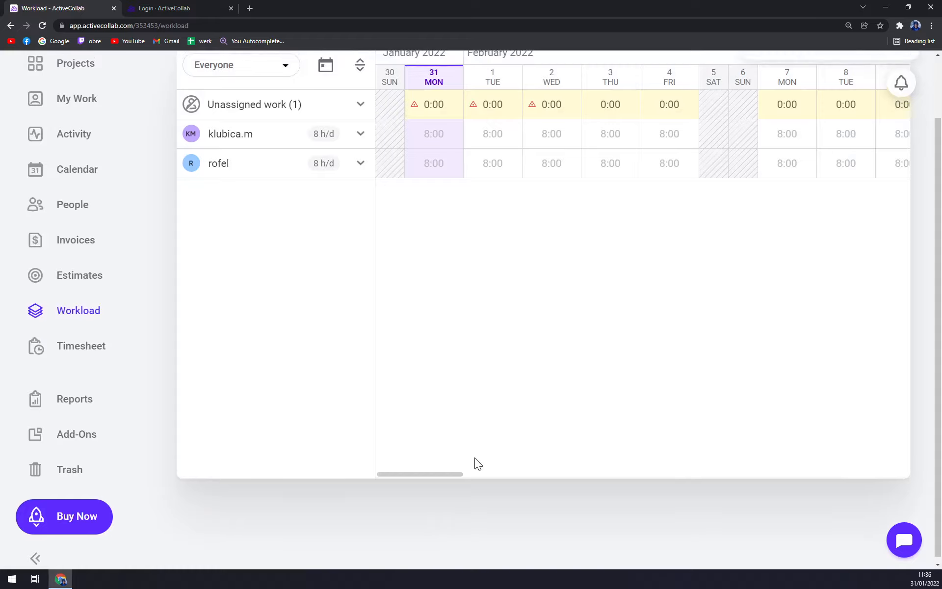
# Switch between Timesheet and Workload, ending on the Jan 30 – Feb 05 Timesheet
pyautogui.click(58, 418)
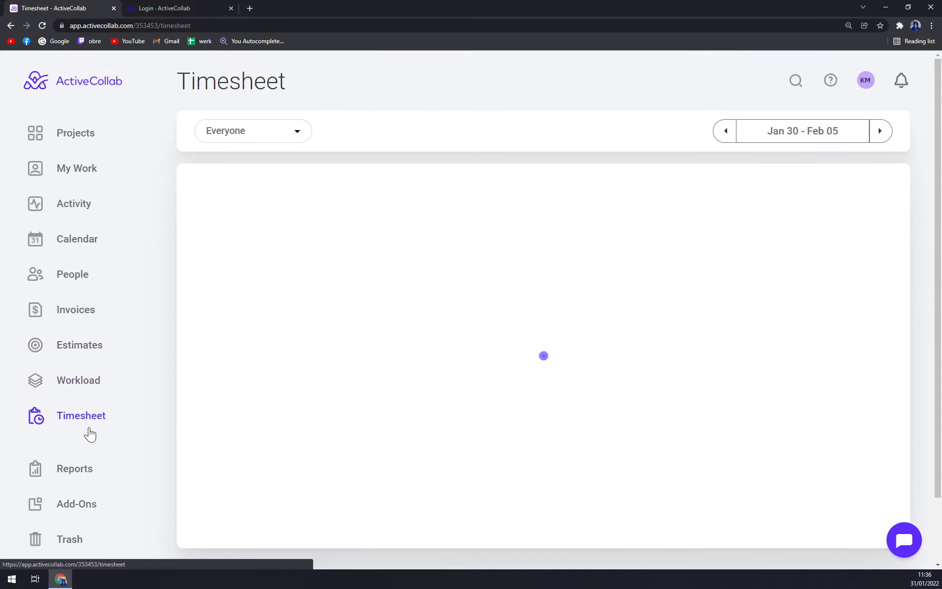
pyautogui.click(84, 381)
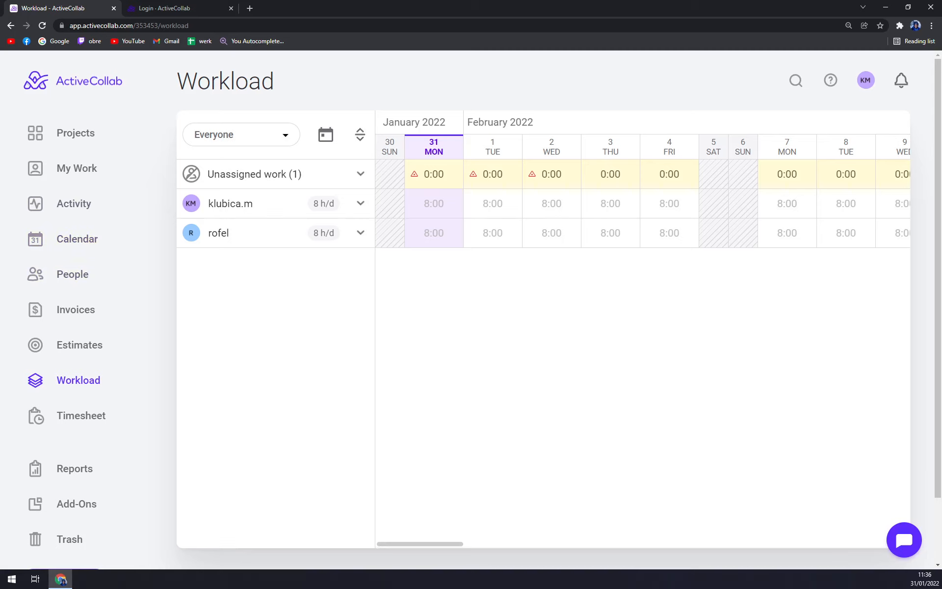
pyautogui.click(93, 407)
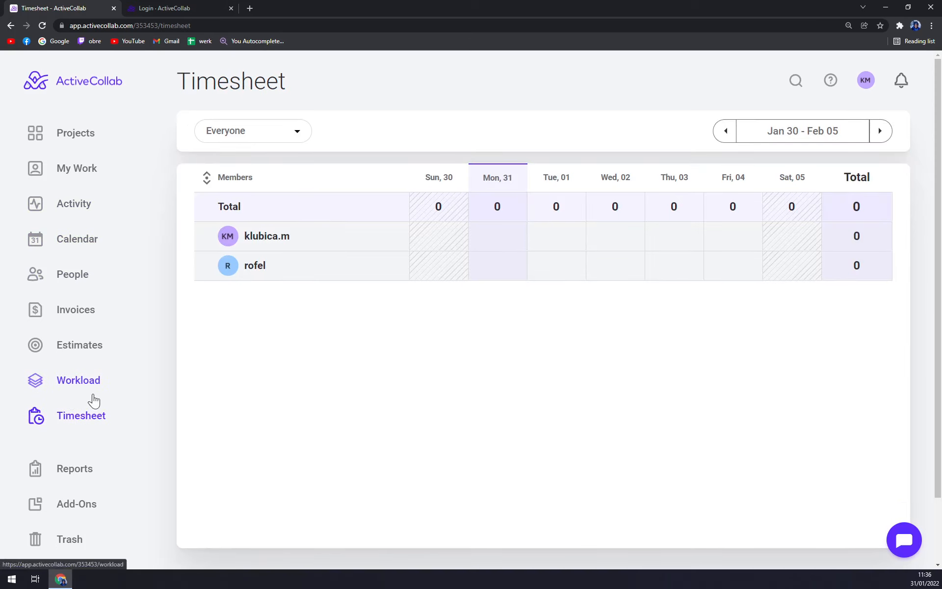
# Open Add-Ons and browse the paid bundle, extra storage, desktop app and importers
pyautogui.click(69, 504)
pyautogui.scroll(-7, 374, 363)
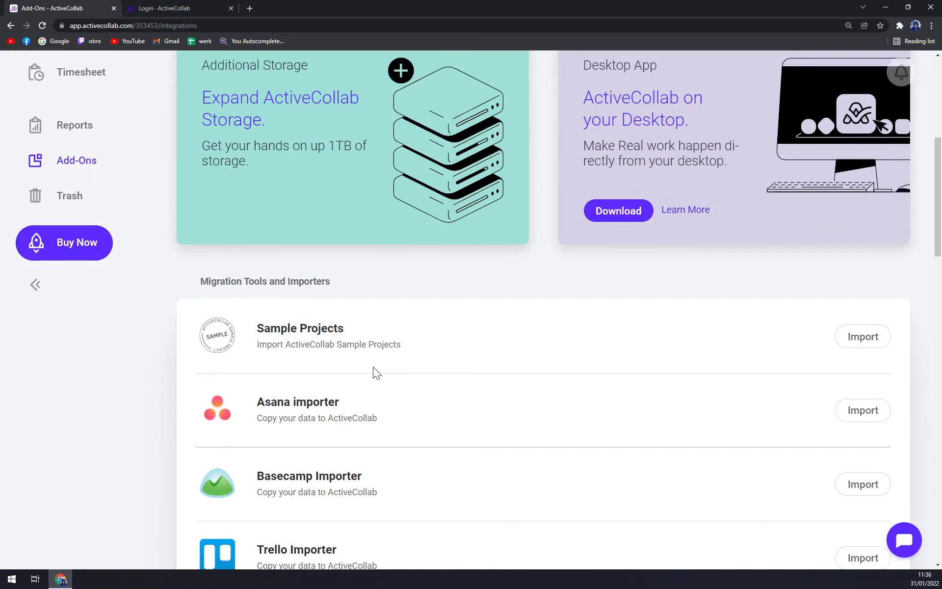
pyautogui.scroll(6, 373, 367)
pyautogui.scroll(1, 373, 368)
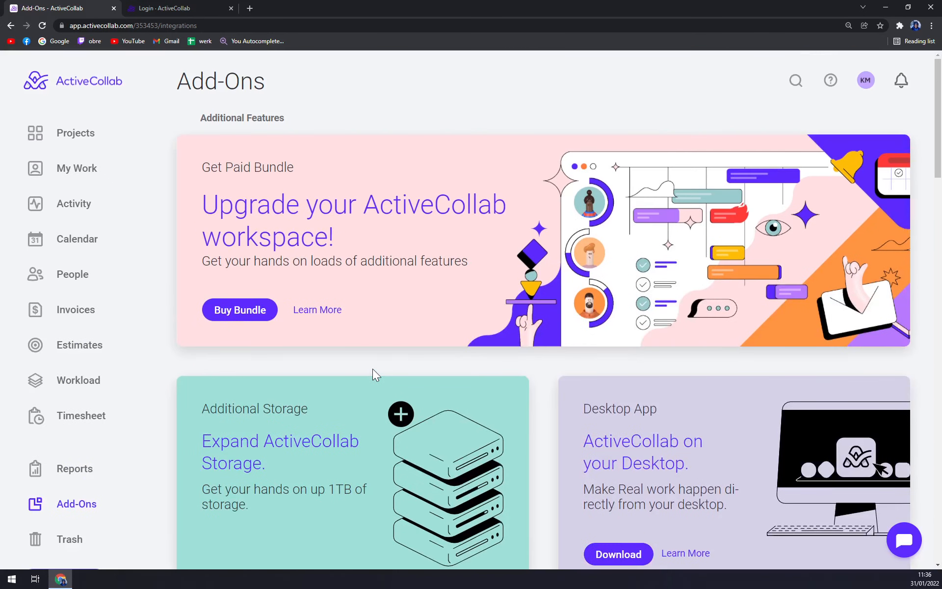